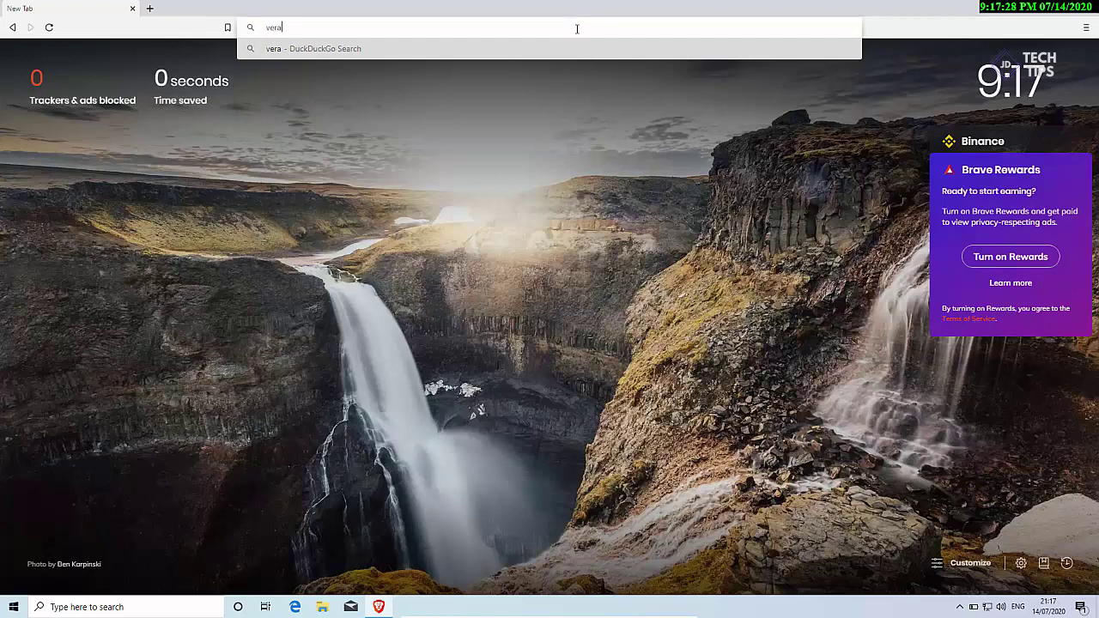
Step: Search DuckDuckGo for 'veracrypt' and open the veracrypt.fr result
{"action": "type", "text": "crypt"}
{"action": "key", "text": "Return"}
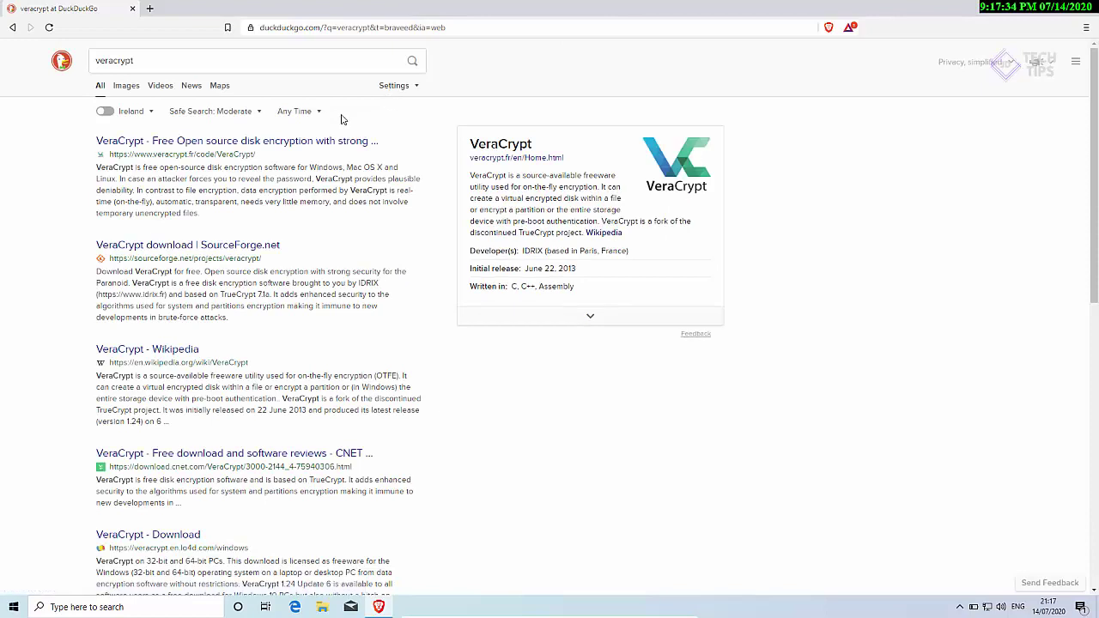
{"action": "left_click", "coordinate": [229, 143]}
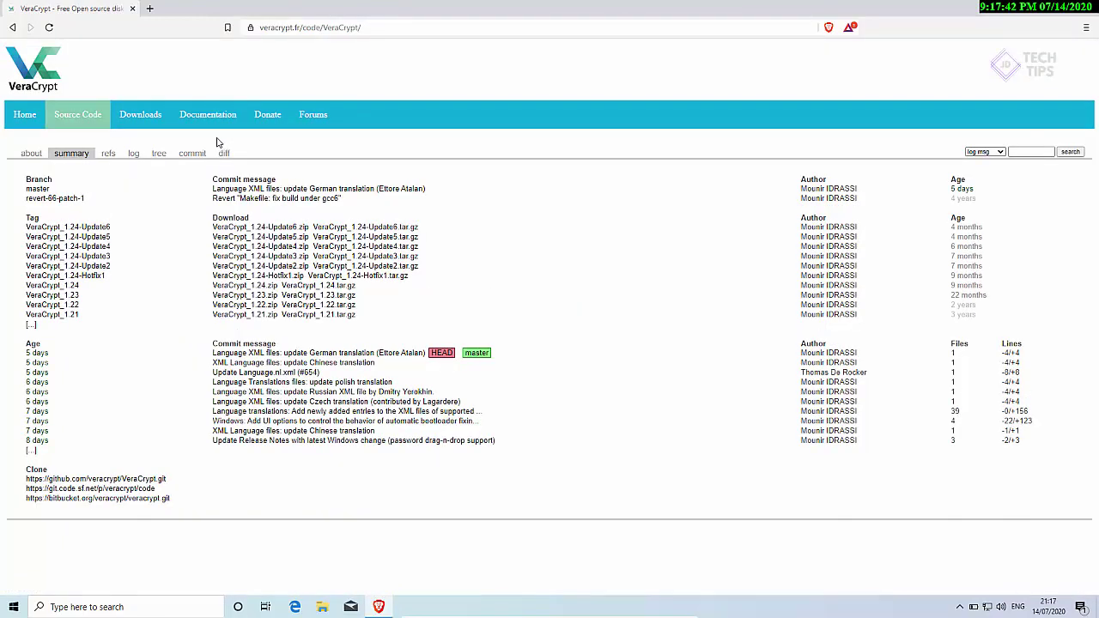
Step: Save VeraCrypt Setup 1.24-Update6.exe from the veracrypt.fr Downloads page into Downloads
{"action": "left_click", "coordinate": [134, 121]}
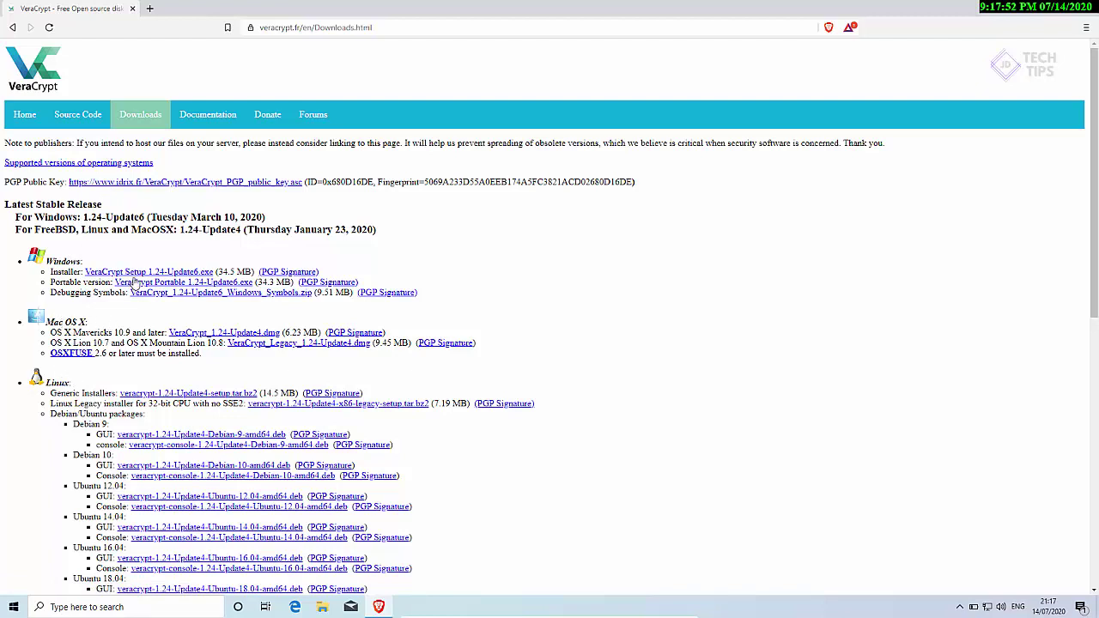
{"action": "left_click", "coordinate": [136, 272]}
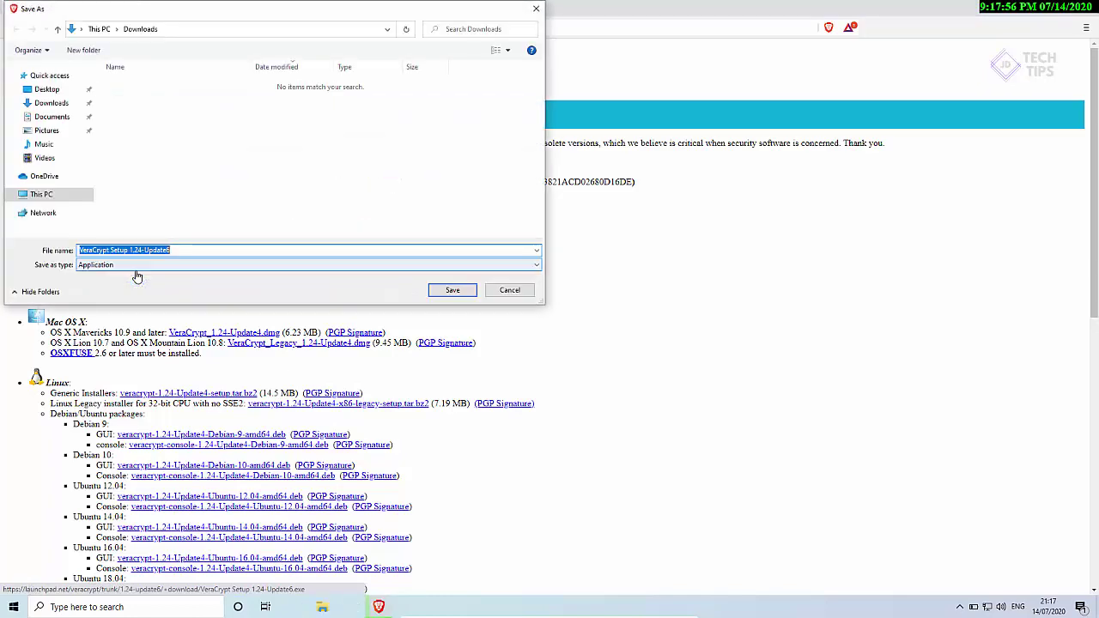
{"action": "left_click", "coordinate": [448, 290]}
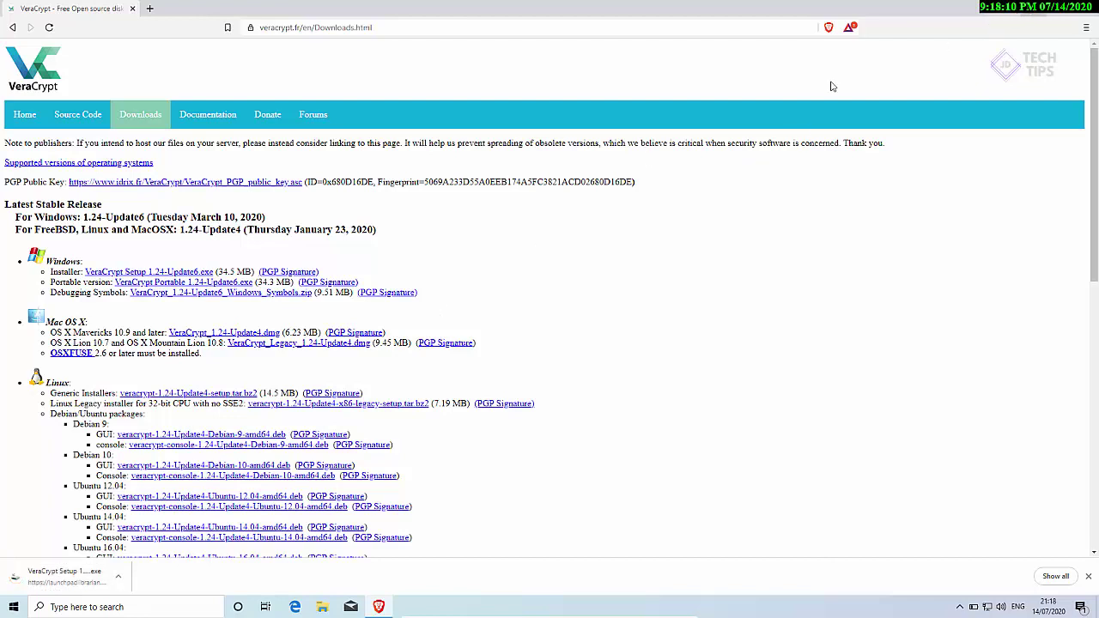
Step: Run the downloaded VeraCrypt installer and allow it through the UAC prompt
{"action": "left_click", "coordinate": [119, 576]}
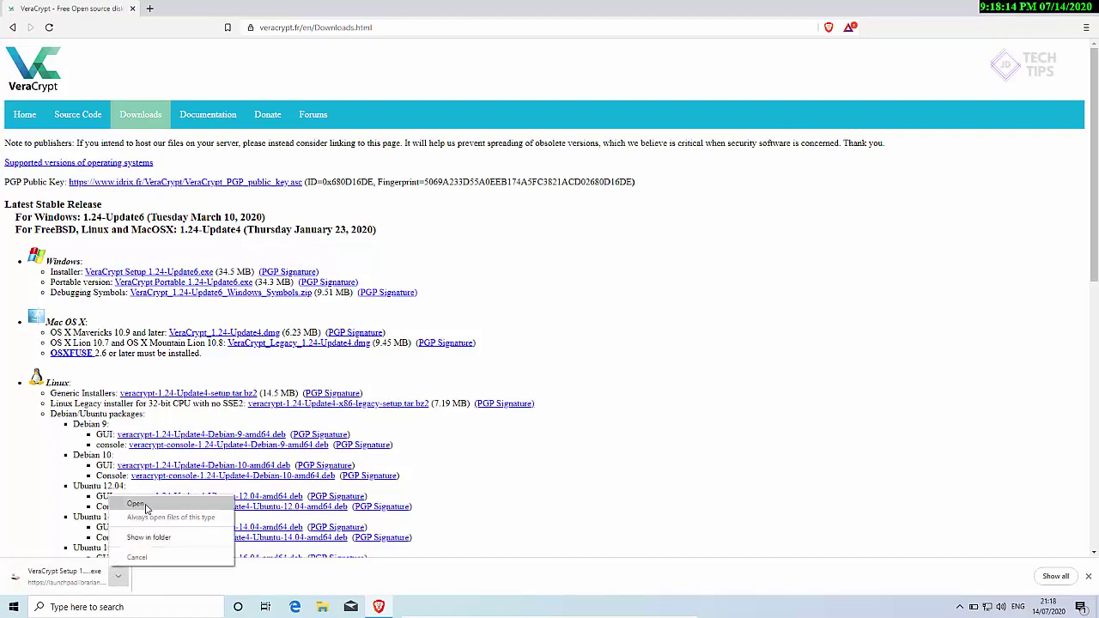
{"action": "left_click", "coordinate": [136, 504]}
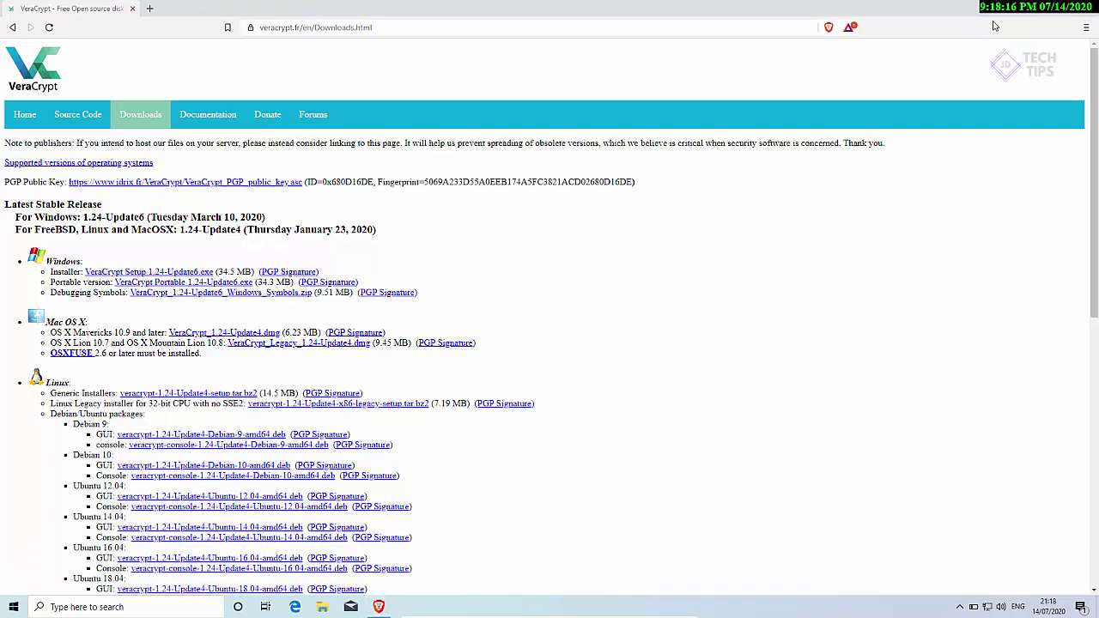
{"action": "left_click", "coordinate": [1027, 8]}
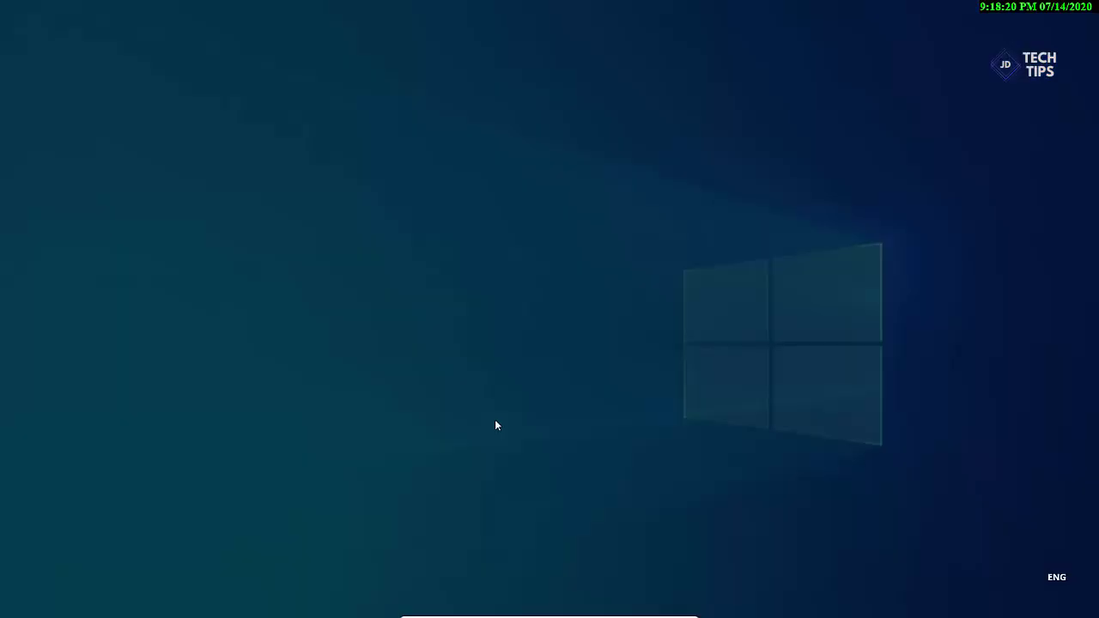
{"action": "left_click", "coordinate": [486, 386]}
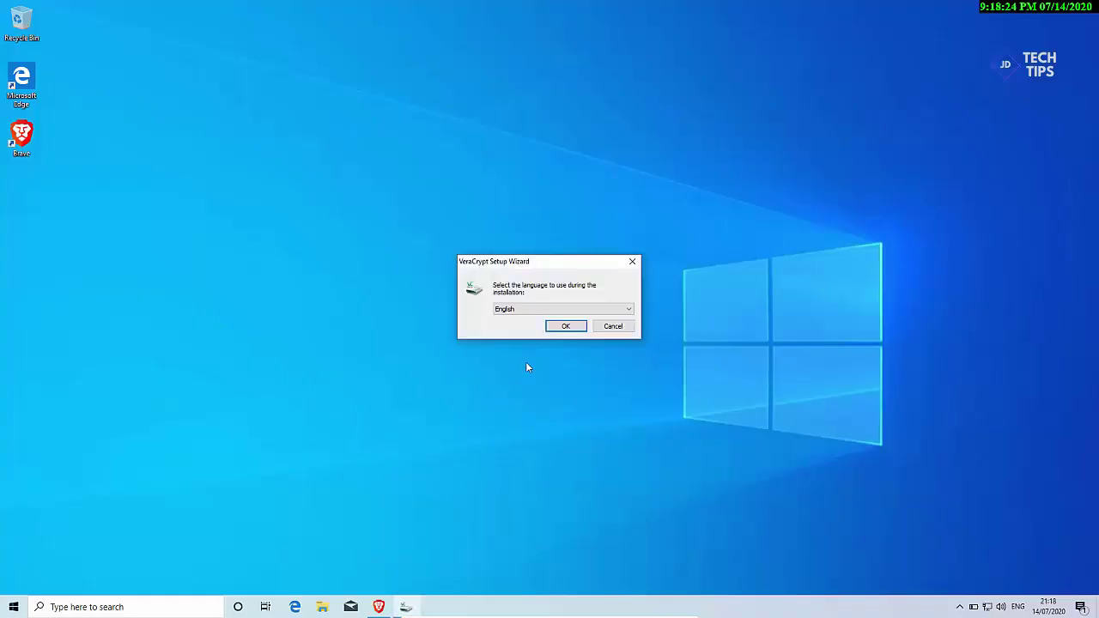
Step: Install VeraCrypt in English with default options, accepting the license and declining the tutorial
{"action": "left_click", "coordinate": [564, 331]}
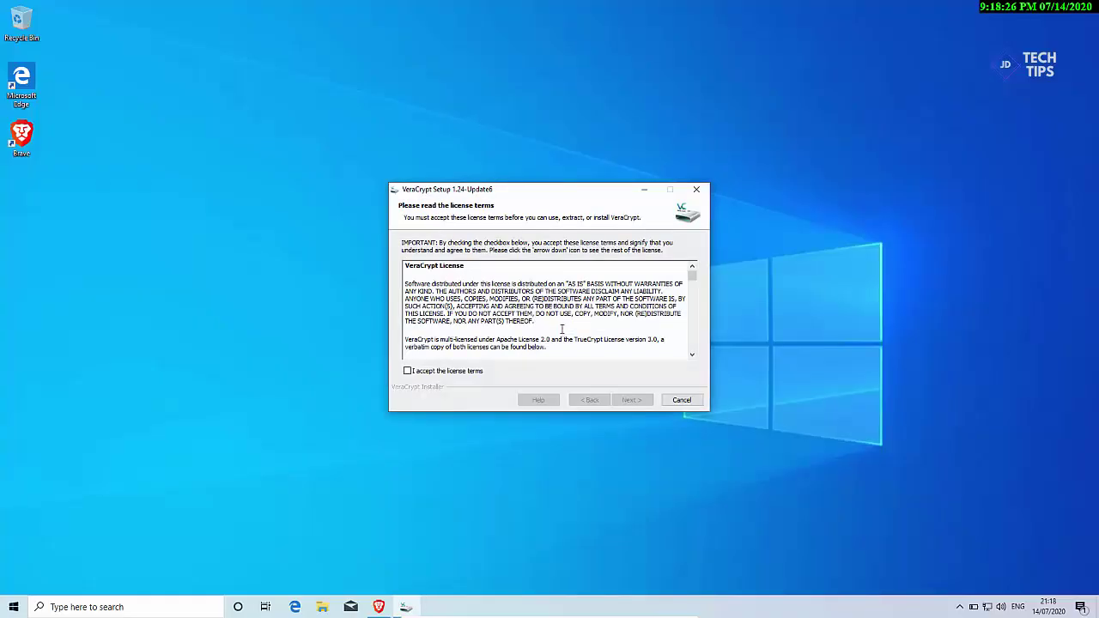
{"action": "left_click", "coordinate": [460, 374]}
{"action": "left_click", "coordinate": [639, 401]}
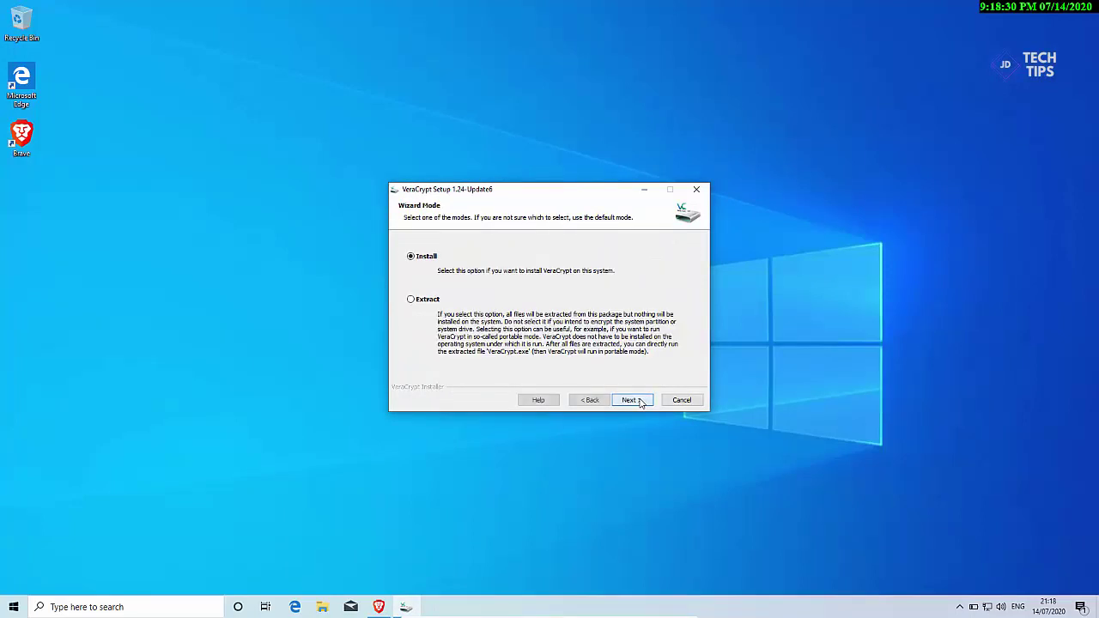
{"action": "left_click", "coordinate": [640, 402]}
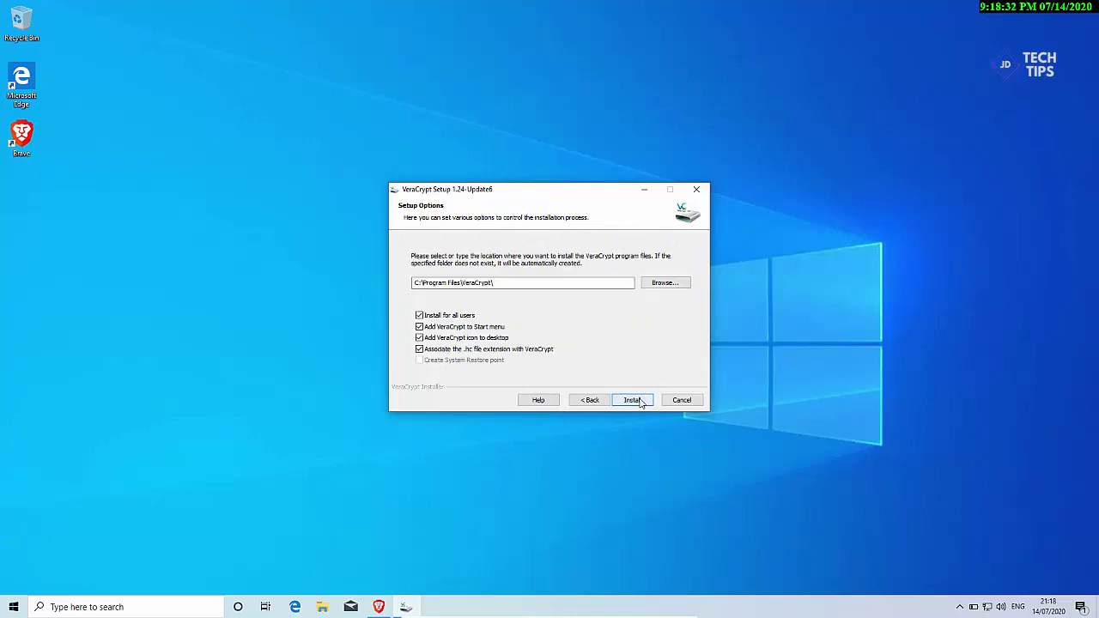
{"action": "left_click", "coordinate": [633, 400]}
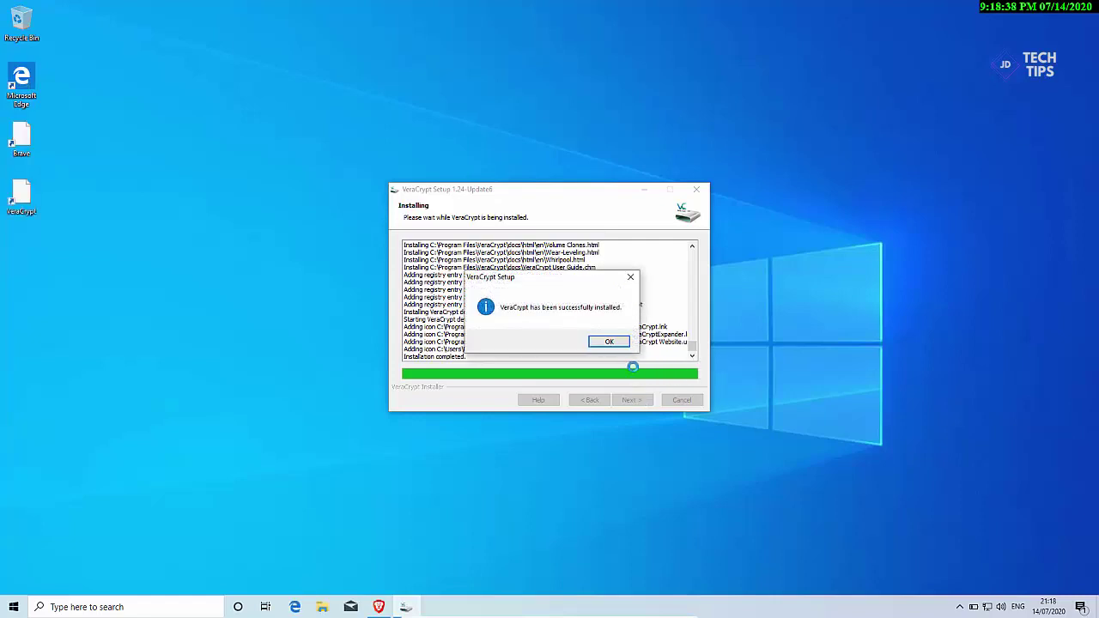
{"action": "left_click", "coordinate": [612, 342]}
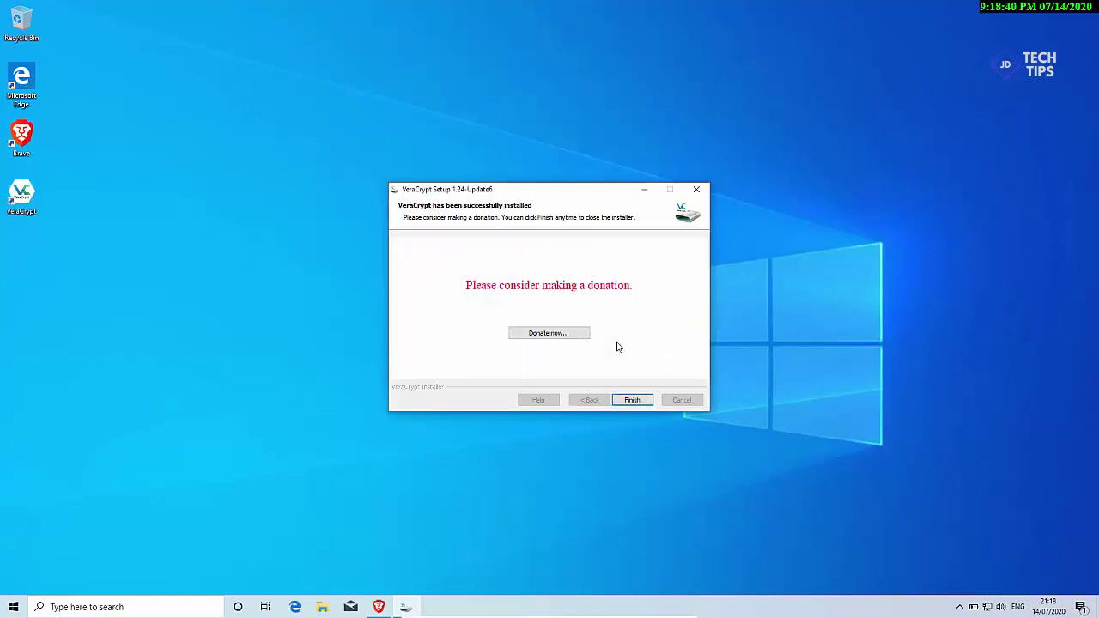
{"action": "left_click", "coordinate": [631, 401]}
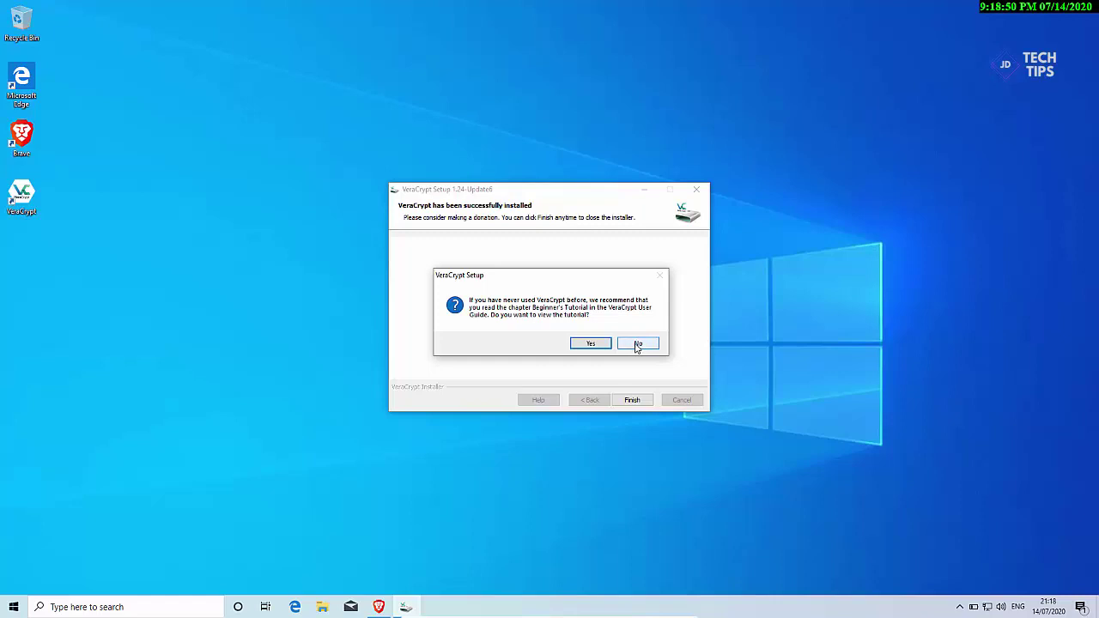
{"action": "left_click", "coordinate": [638, 344]}
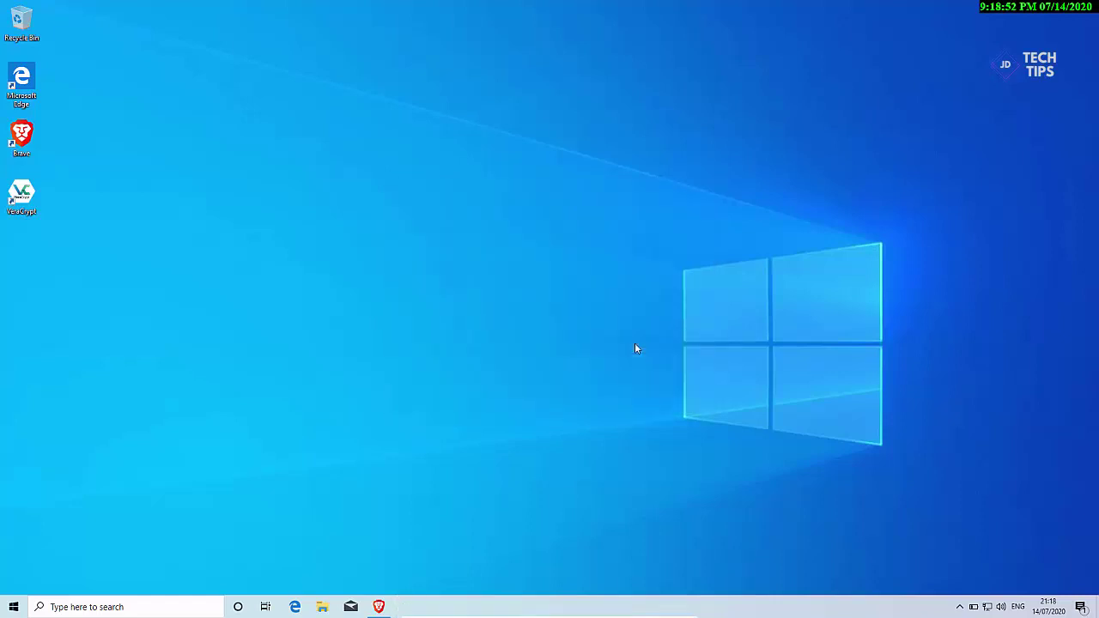
Step: Launch VeraCrypt from the desktop shortcut and start Volumes > Create New Volume
{"action": "double_click", "coordinate": [21, 196]}
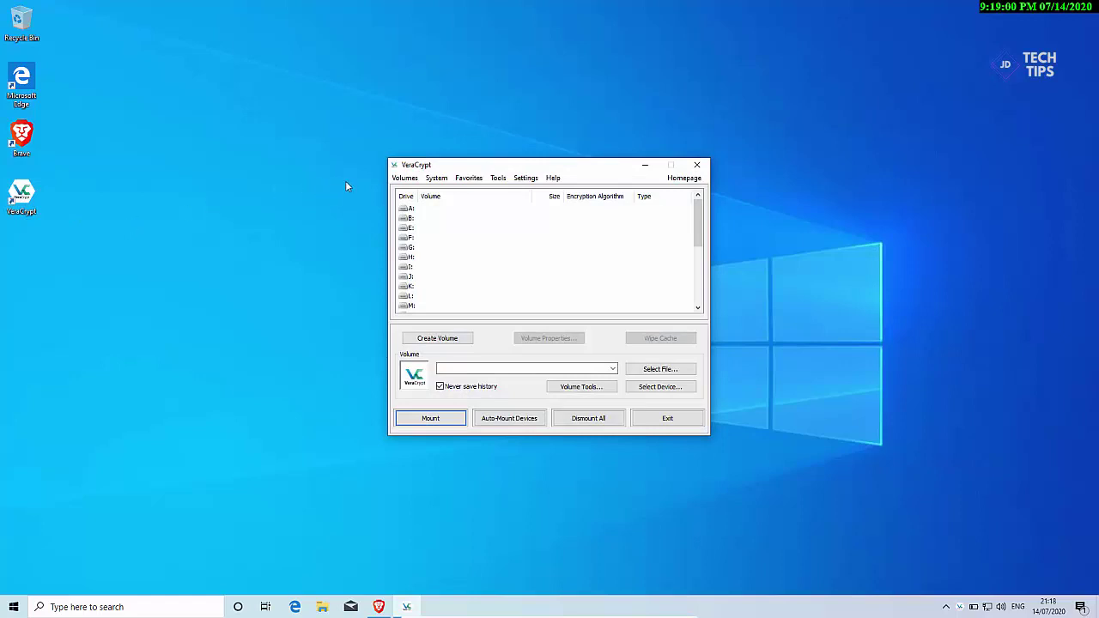
{"action": "left_click", "coordinate": [401, 179]}
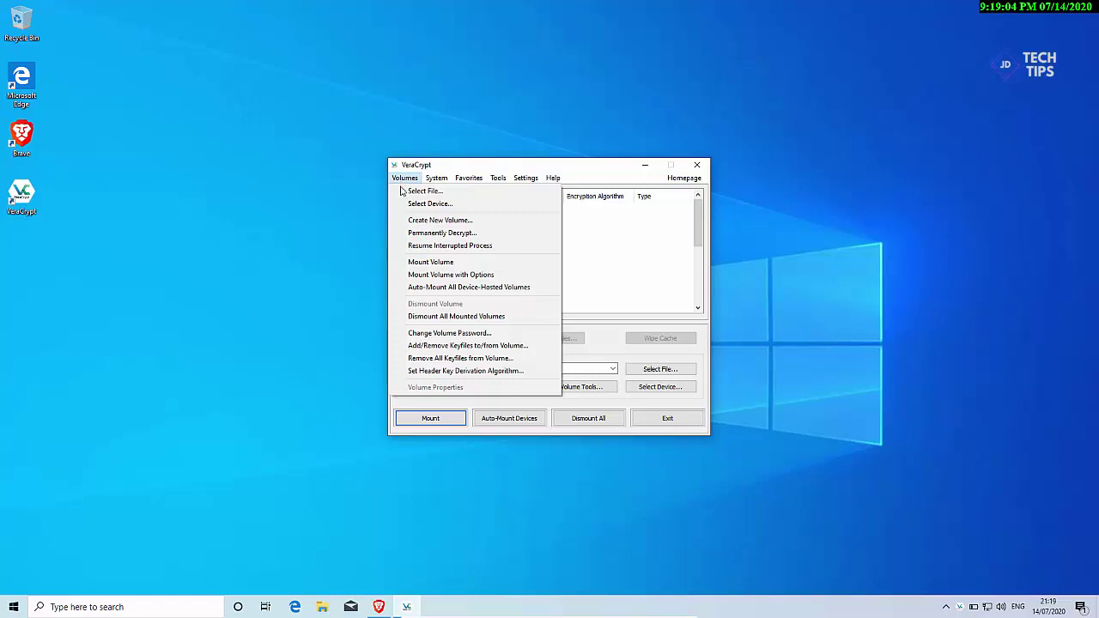
{"action": "left_click", "coordinate": [416, 222]}
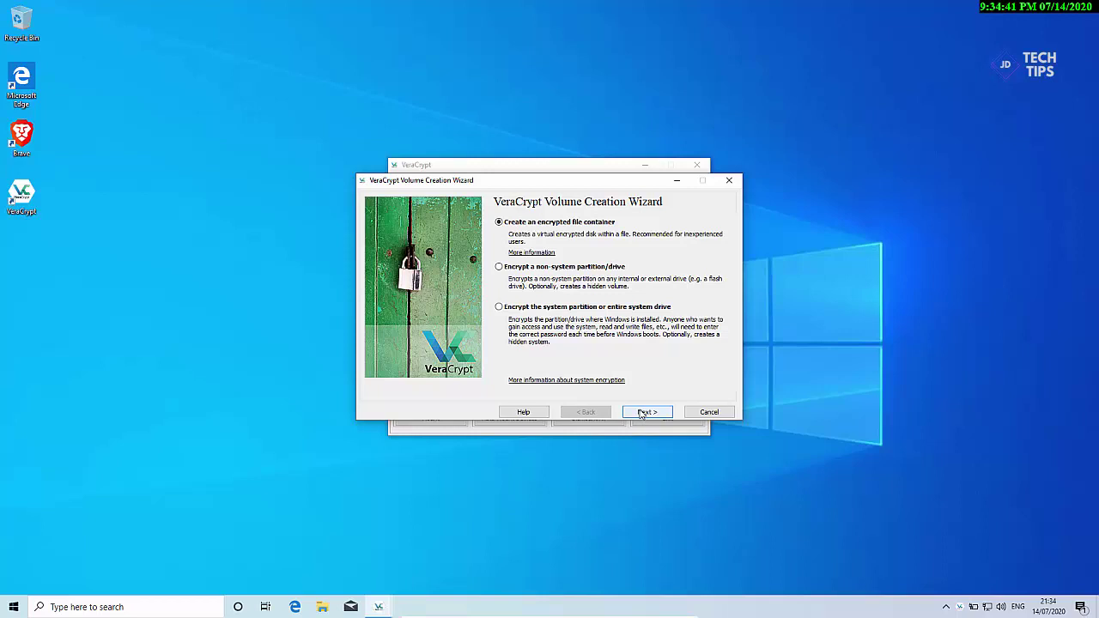
Step: Create a standard file container stored as testvolumeforfiles in Documents
{"action": "left_click", "coordinate": [646, 412]}
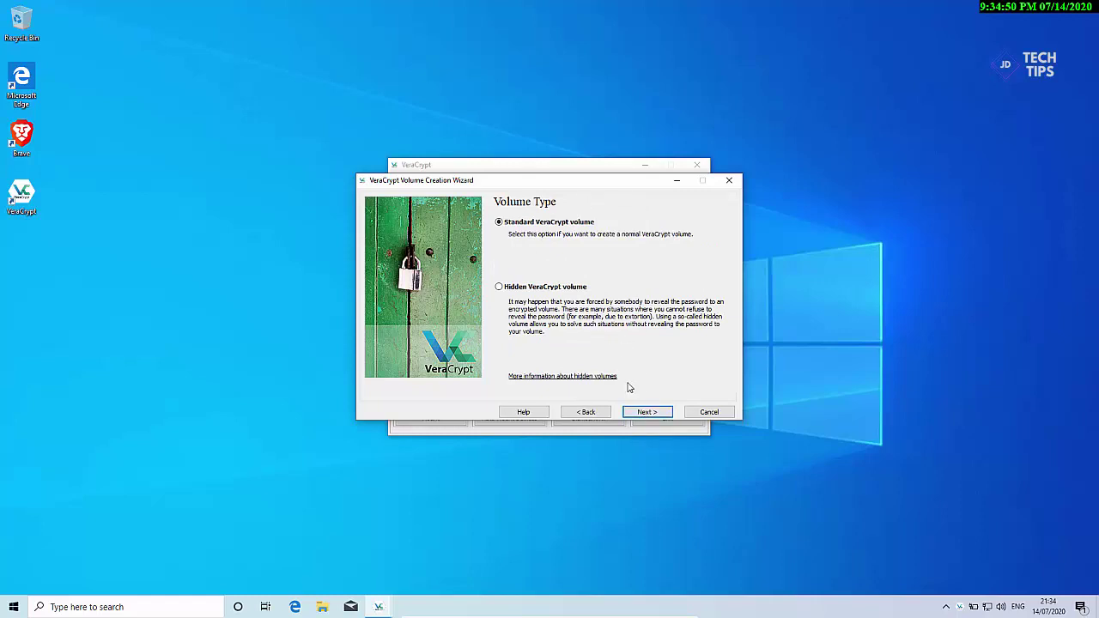
{"action": "left_click", "coordinate": [644, 413]}
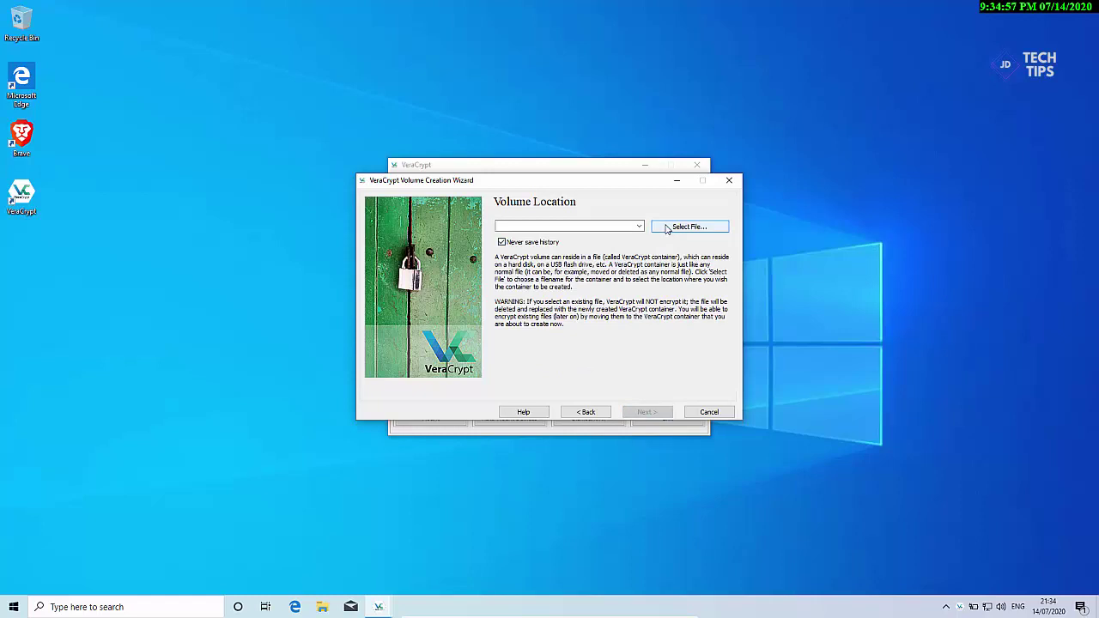
{"action": "left_click", "coordinate": [667, 228]}
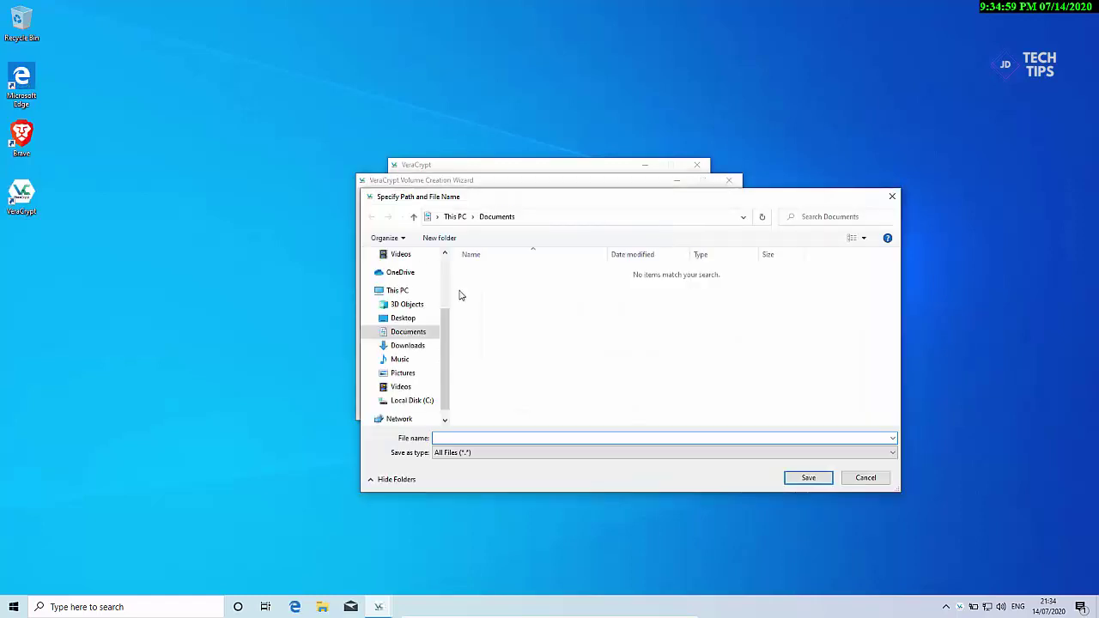
{"action": "scroll", "coordinate": [444, 289], "scroll_direction": "up", "scroll_amount": 2}
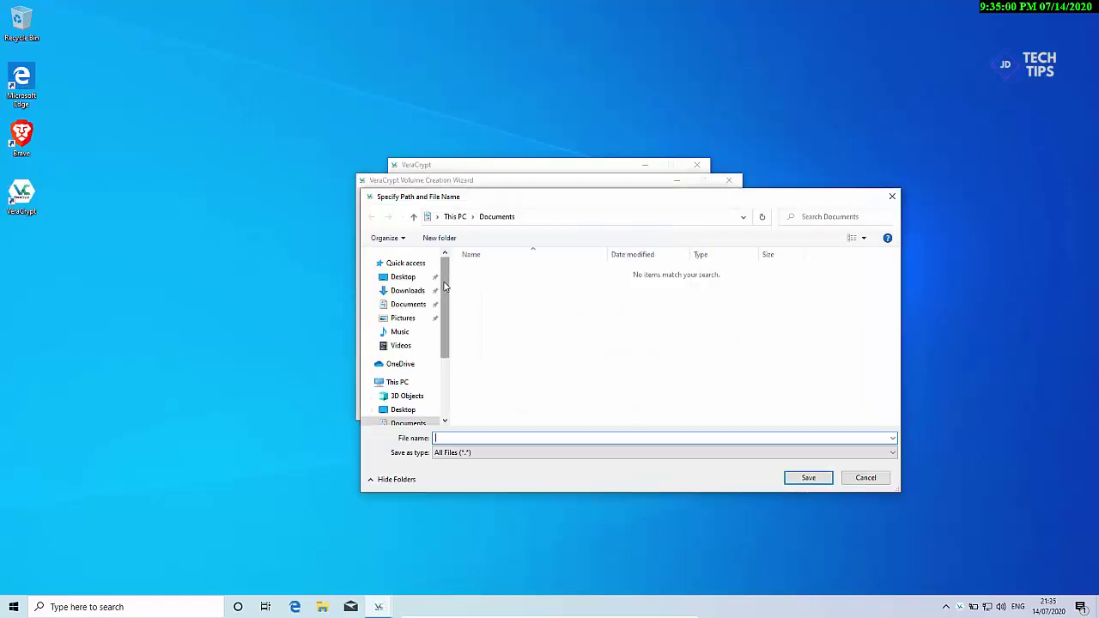
{"action": "left_click", "coordinate": [401, 308]}
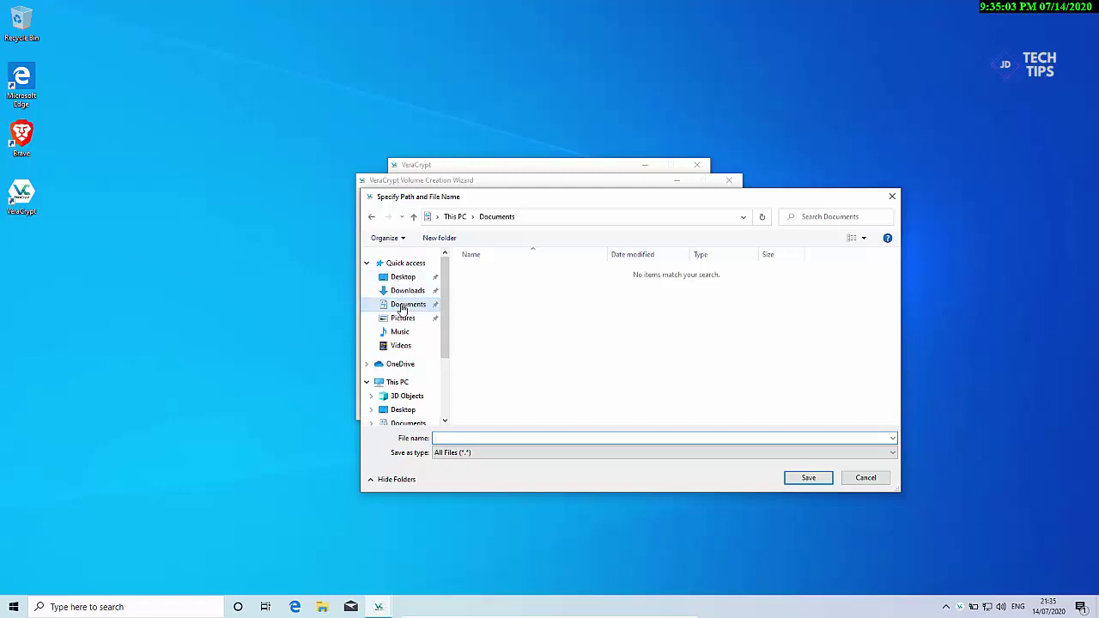
{"action": "left_click", "coordinate": [572, 438]}
{"action": "type", "text": "test"}
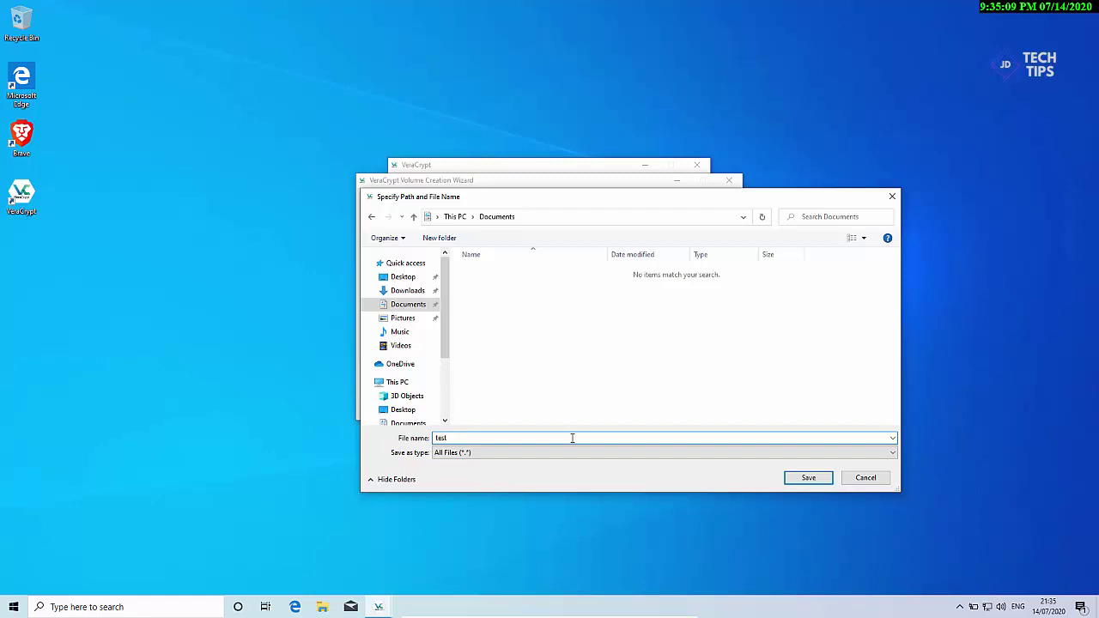
{"action": "type", "text": "volumeforfiles"}
{"action": "left_click", "coordinate": [796, 479]}
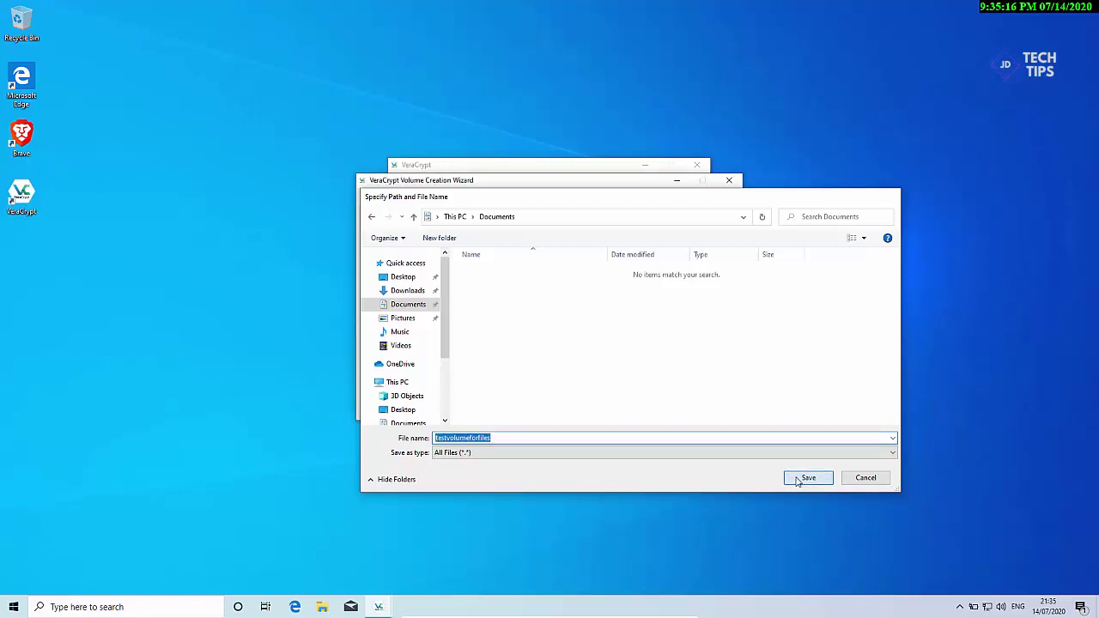
{"action": "left_click", "coordinate": [646, 412]}
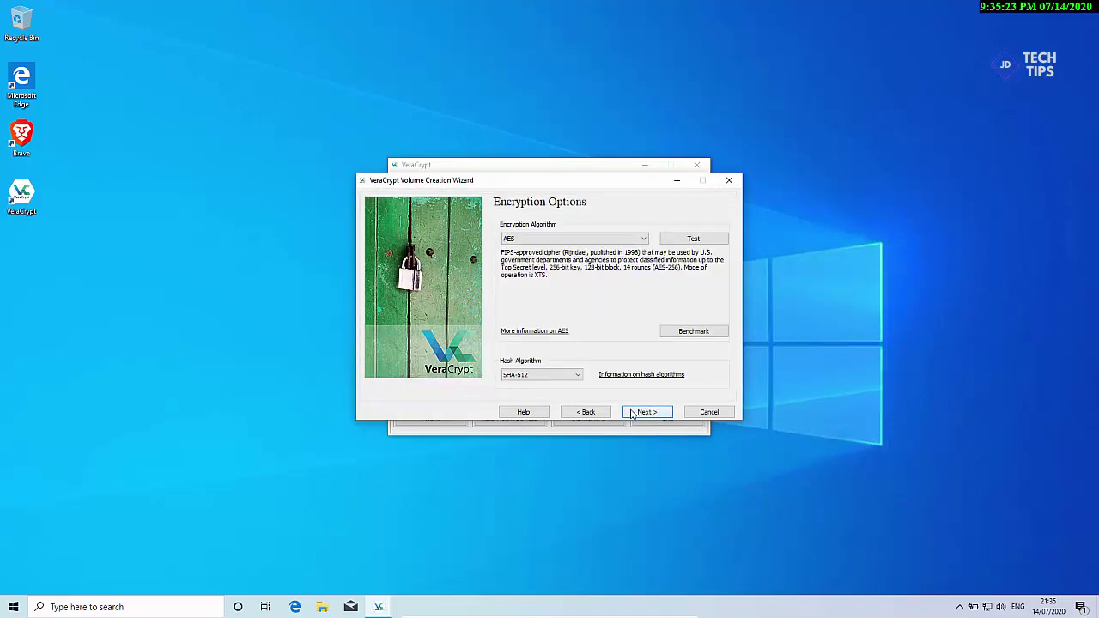
Step: Keep AES with SHA-512 and make the container 100 MB
{"action": "left_click", "coordinate": [632, 414]}
{"action": "left_click", "coordinate": [633, 414]}
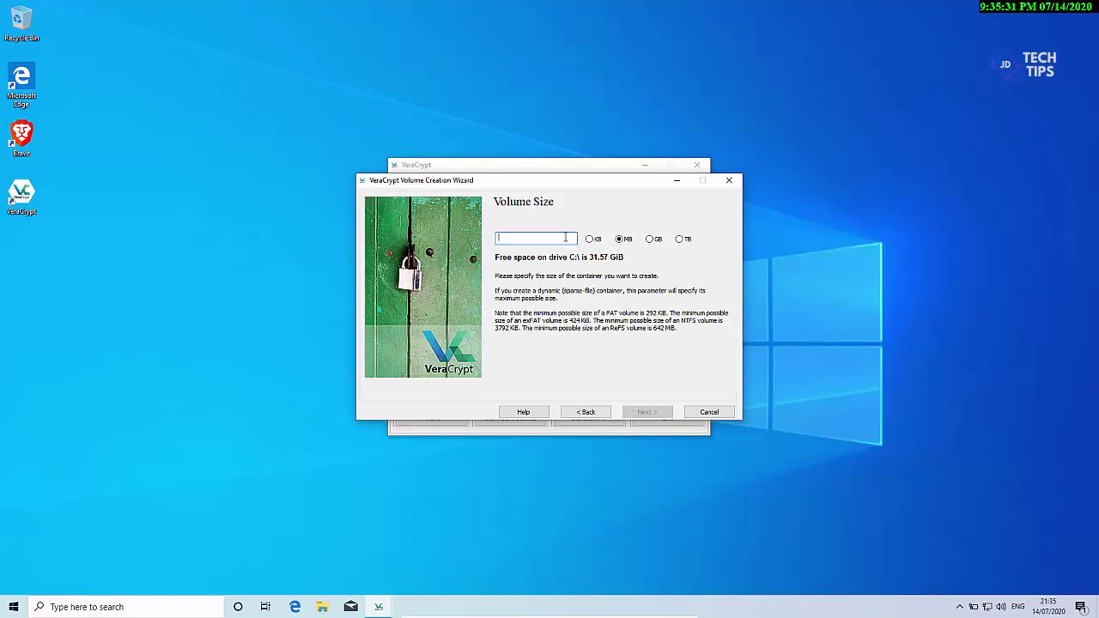
{"action": "type", "text": "100"}
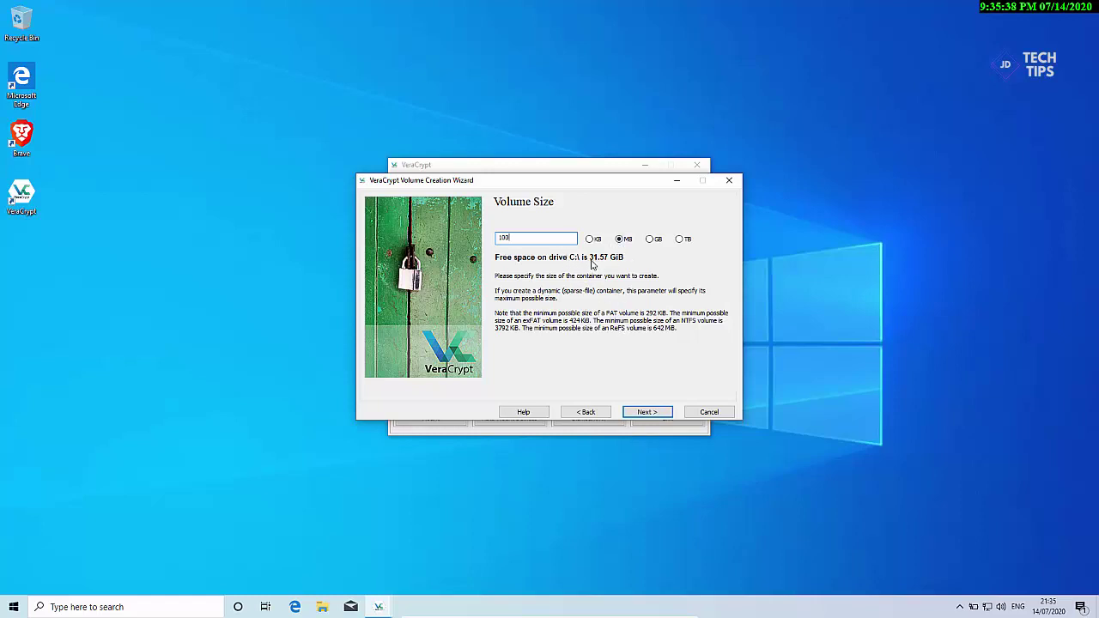
{"action": "left_click", "coordinate": [643, 416]}
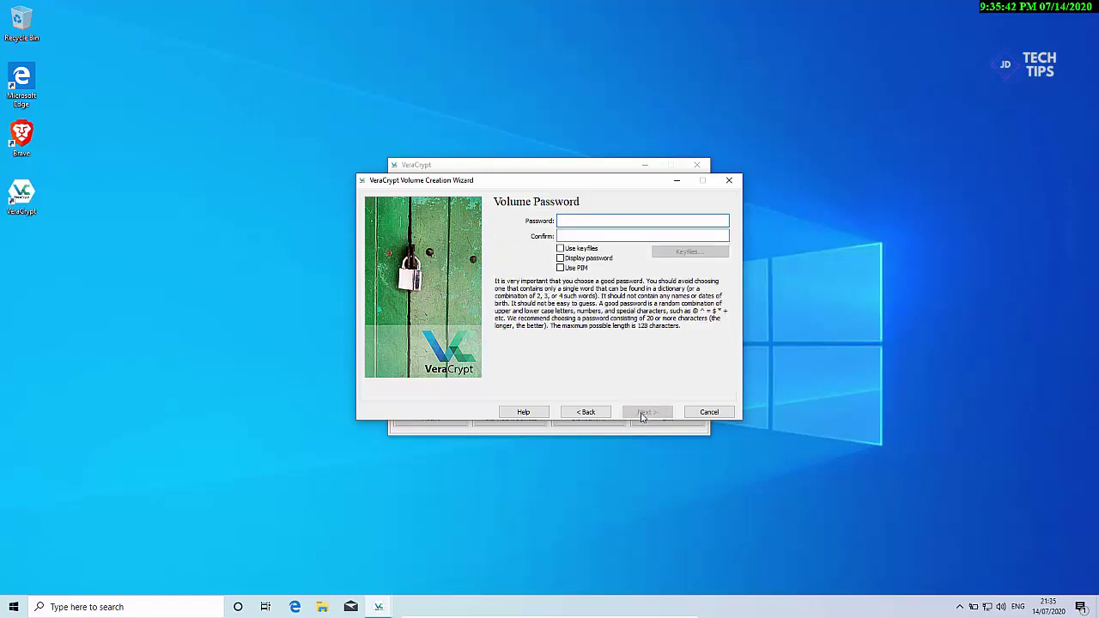
Step: Enter and confirm the volume password without keyfiles, accepting the short-password warning
{"action": "type", "text": "•••••••"}
{"action": "left_click", "coordinate": [670, 239]}
{"action": "type", "text": "•••"}
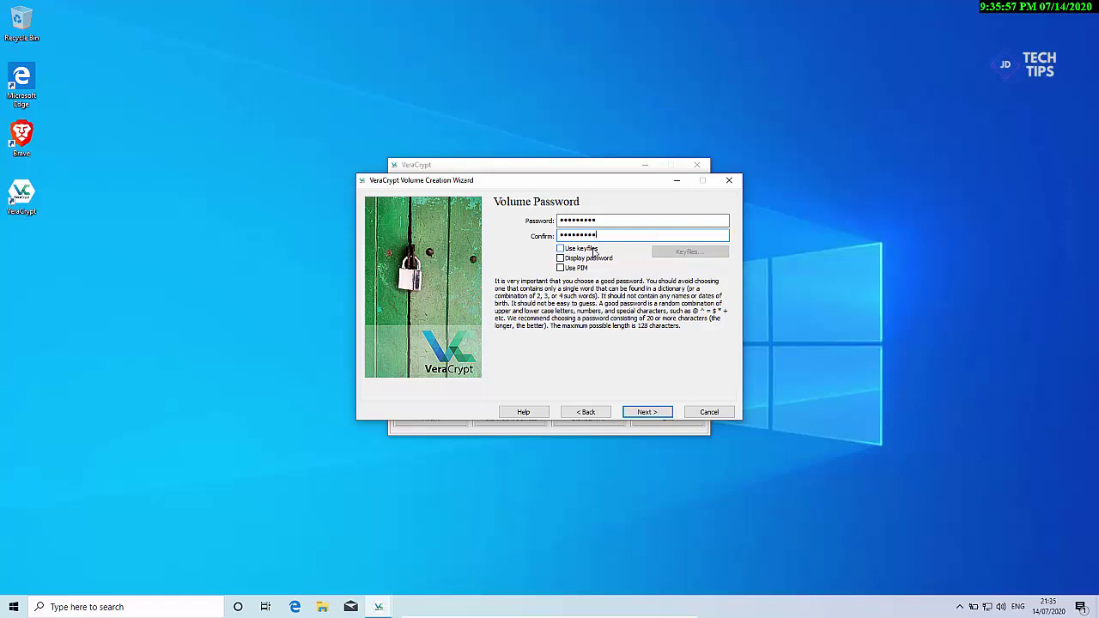
{"action": "left_click", "coordinate": [593, 250]}
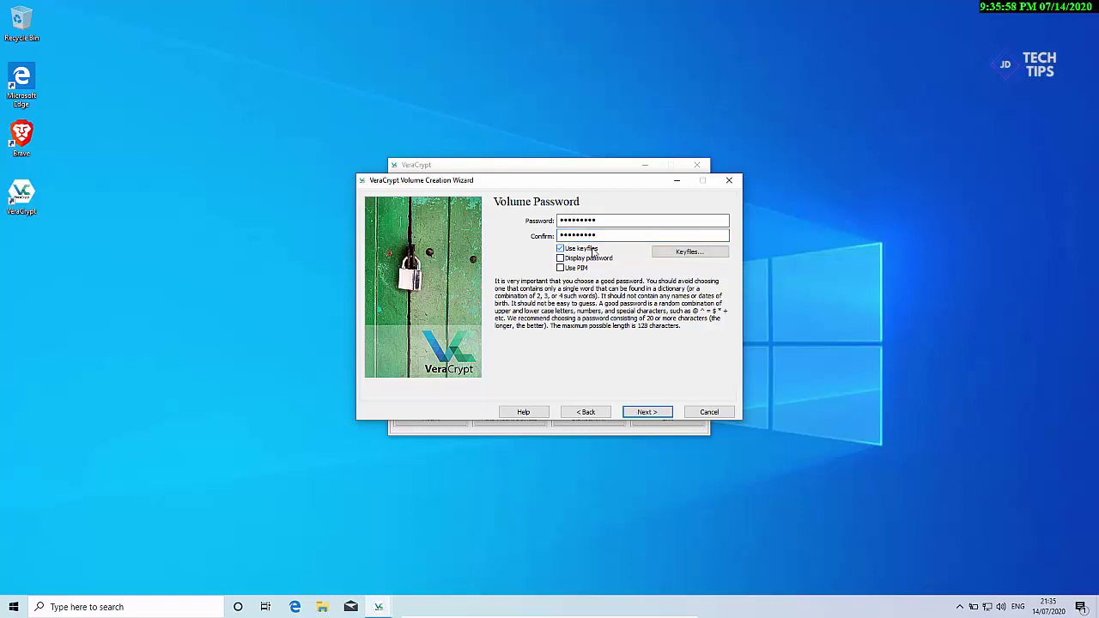
{"action": "left_click", "coordinate": [669, 255]}
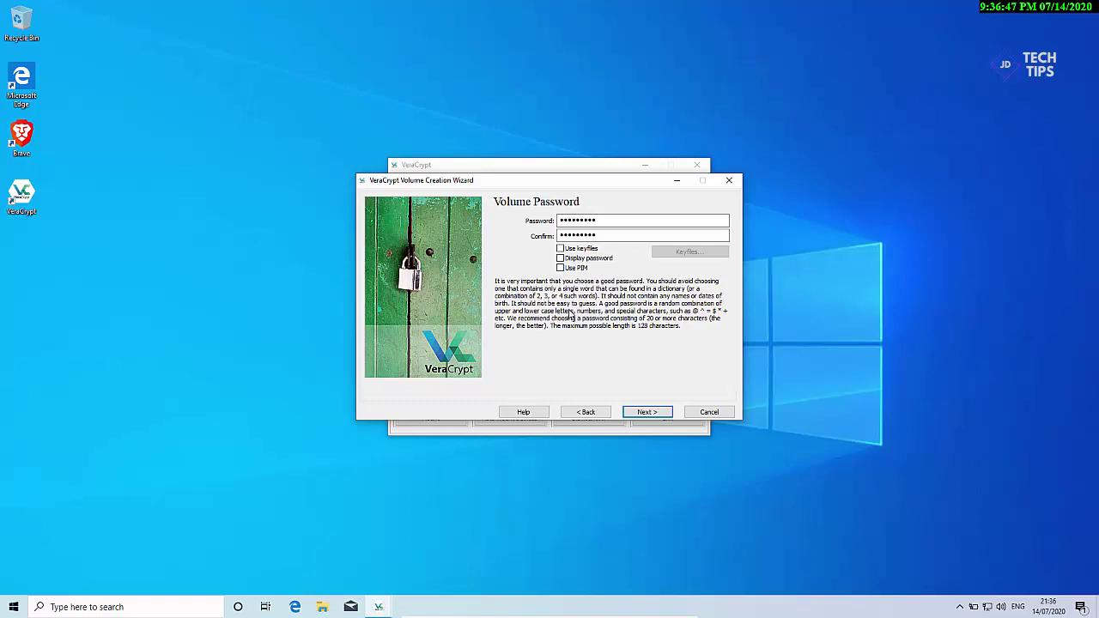
{"action": "left_click", "coordinate": [648, 412]}
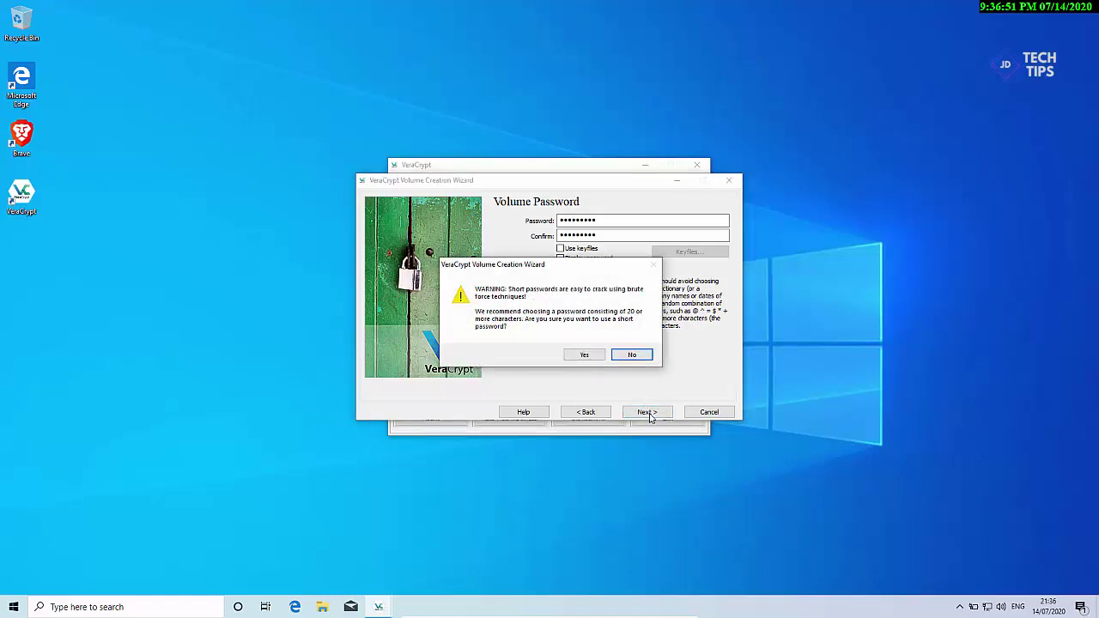
{"action": "left_click", "coordinate": [585, 356]}
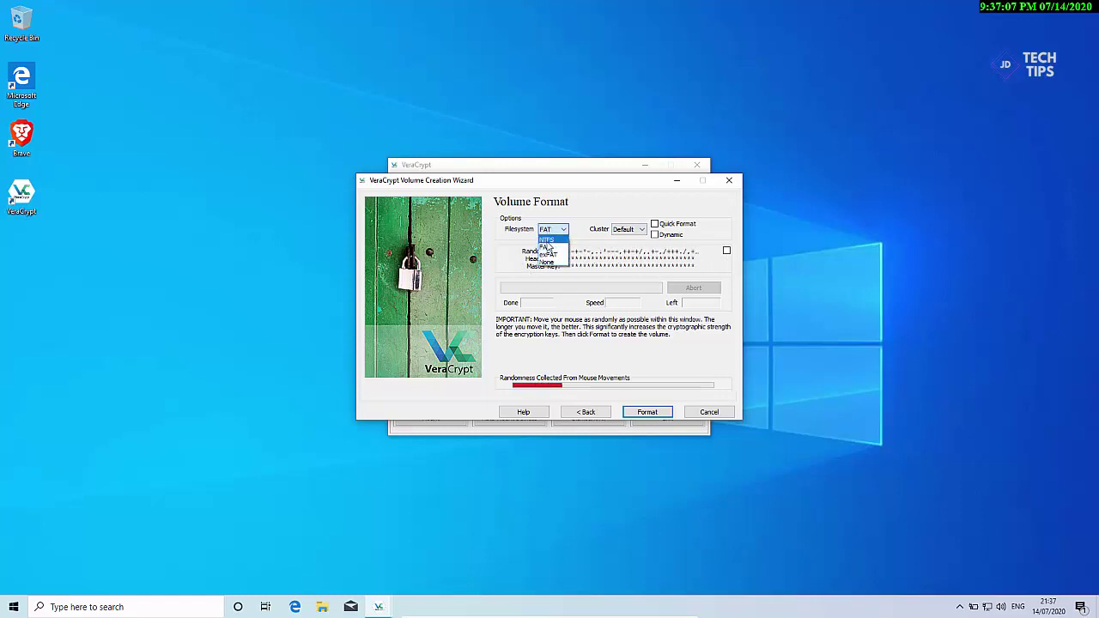
Step: Format the container with the NTFS filesystem and exit the Volume Creation Wizard
{"action": "left_click", "coordinate": [547, 240]}
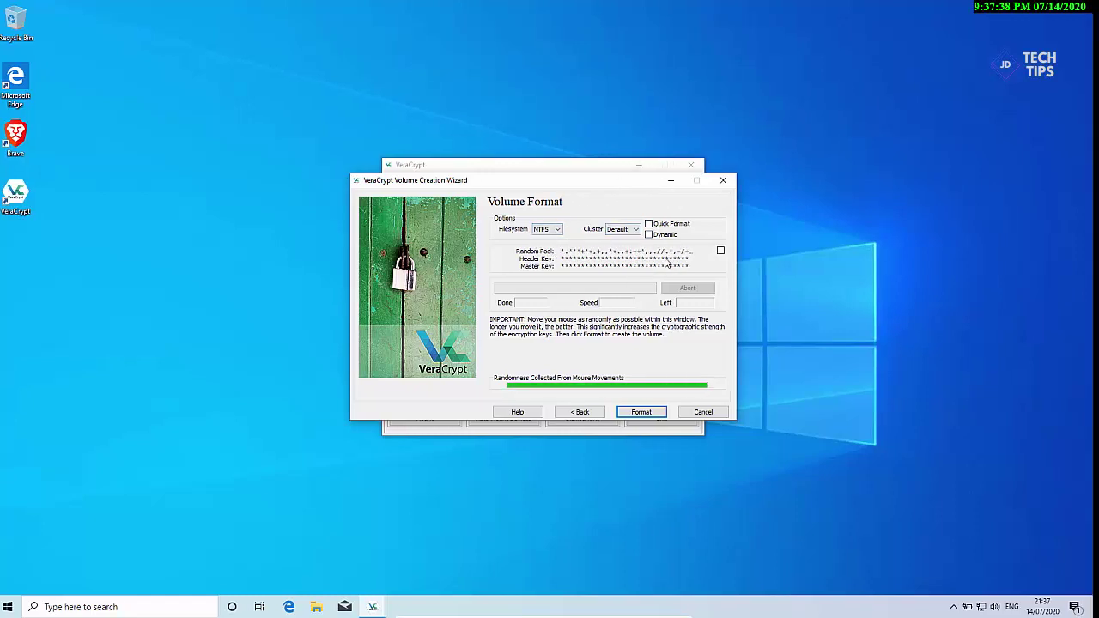
{"action": "left_click", "coordinate": [637, 414]}
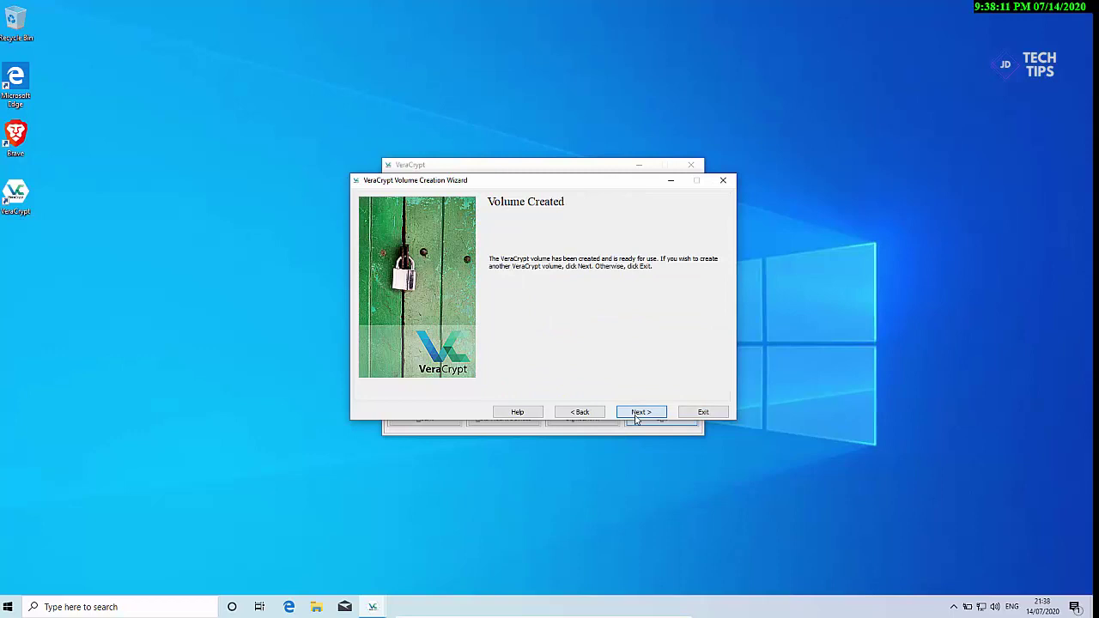
{"action": "left_click", "coordinate": [689, 416]}
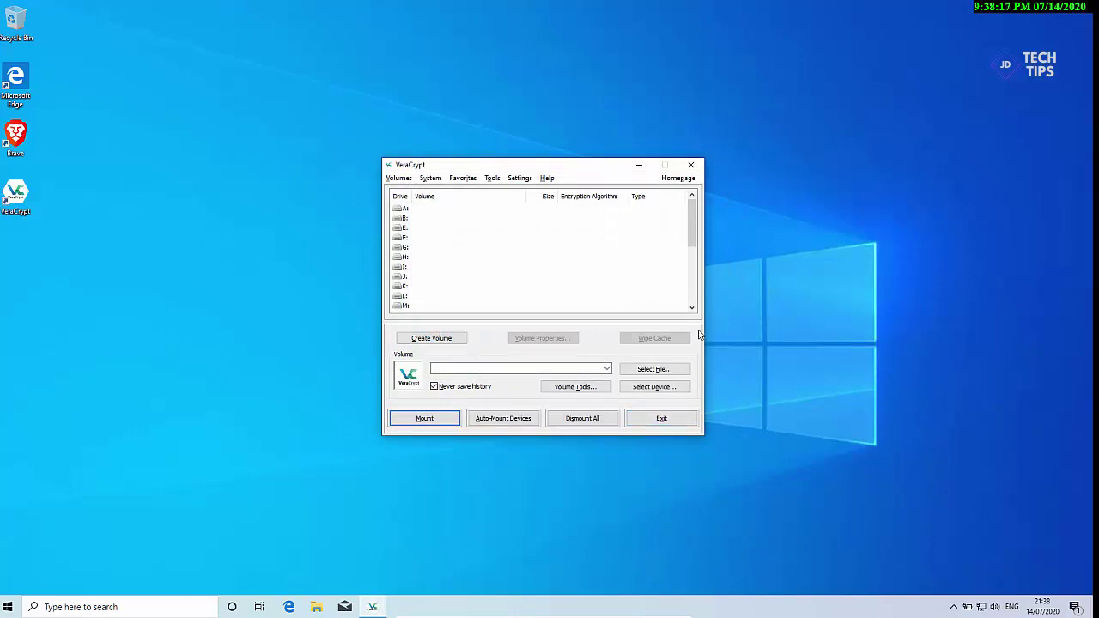
{"action": "left_click", "coordinate": [317, 608]}
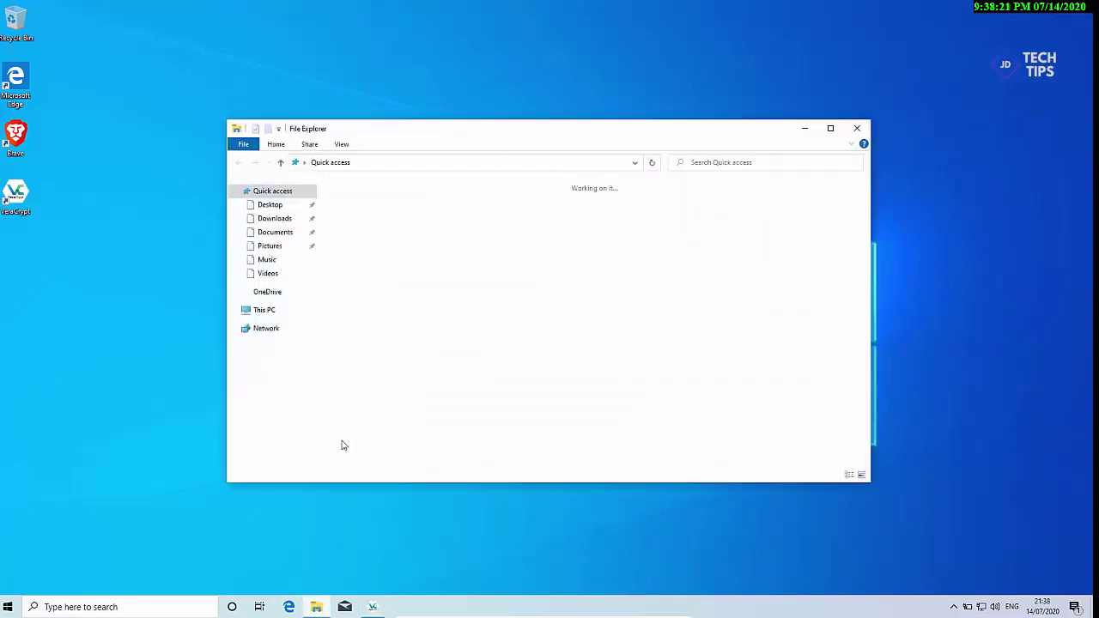
Step: Try opening testvolumeforfiles in Documents directly, dismiss the Open with prompt, and close Explorer
{"action": "left_click", "coordinate": [283, 235]}
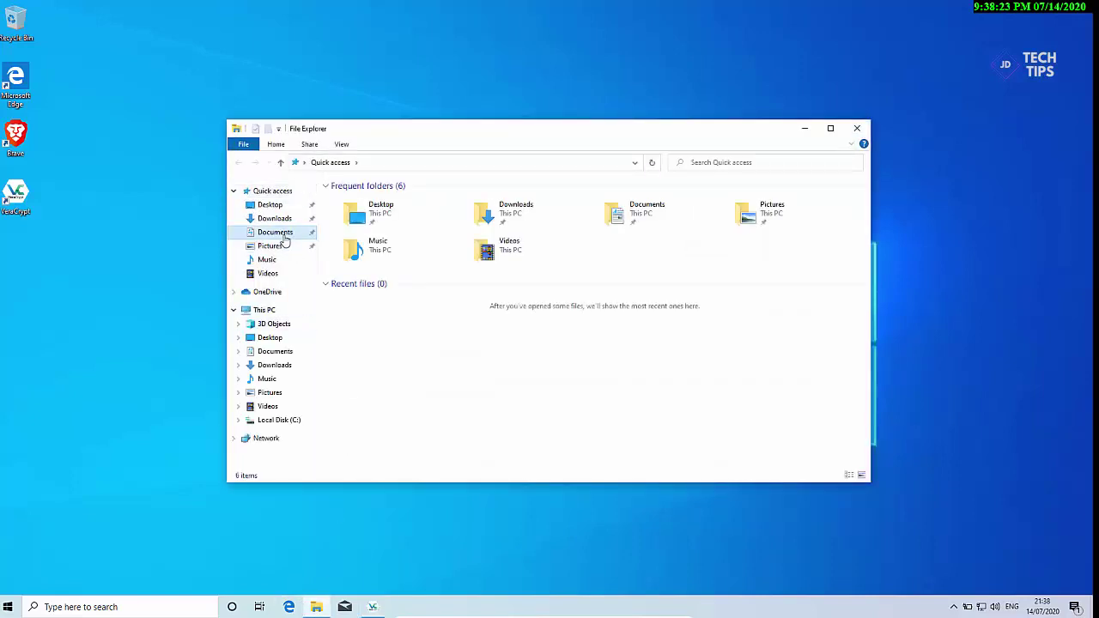
{"action": "left_click", "coordinate": [356, 204]}
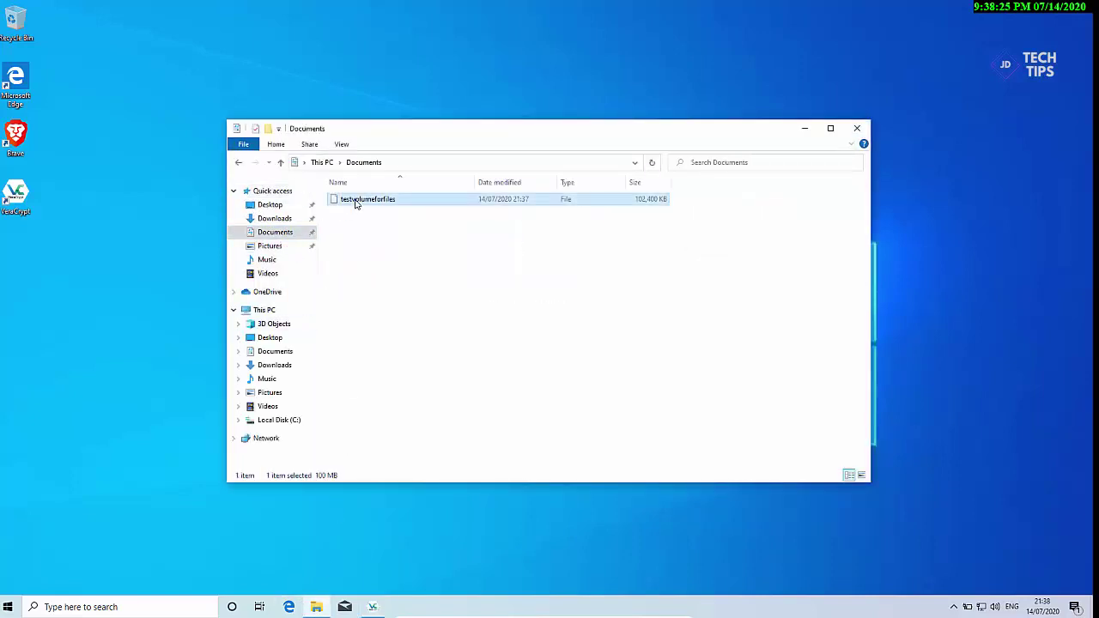
{"action": "double_click", "coordinate": [357, 205]}
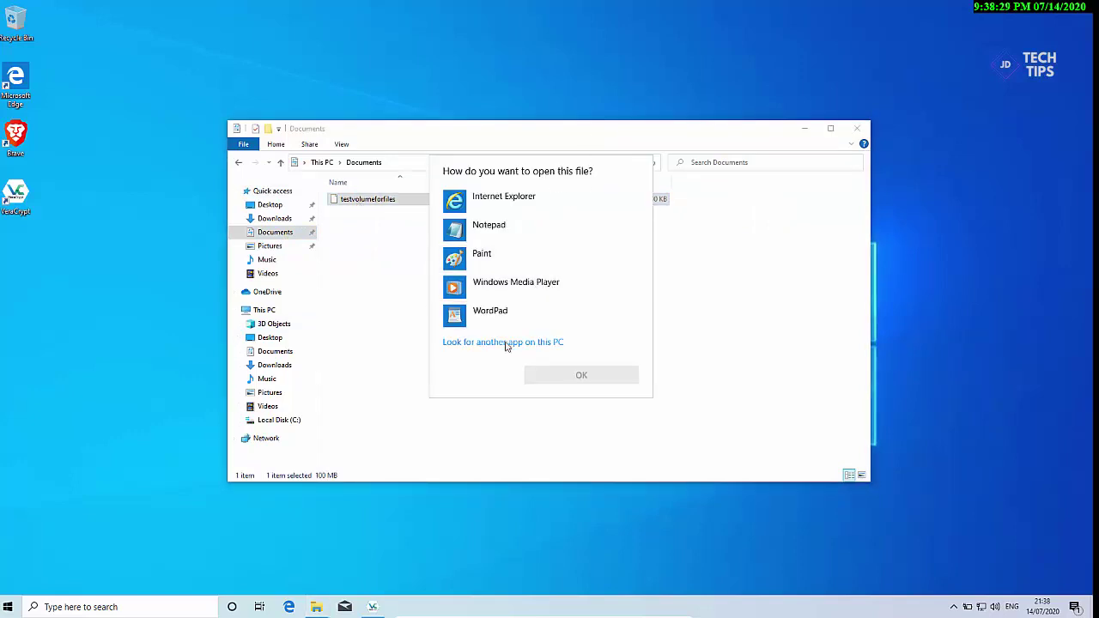
{"action": "left_click", "coordinate": [506, 344]}
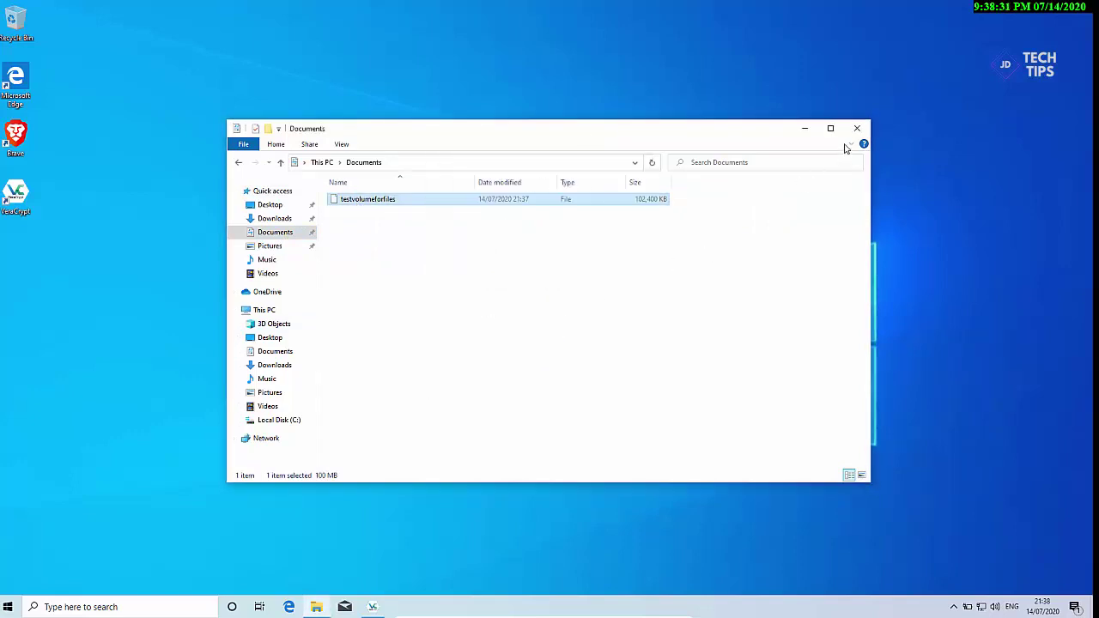
{"action": "left_click", "coordinate": [856, 128]}
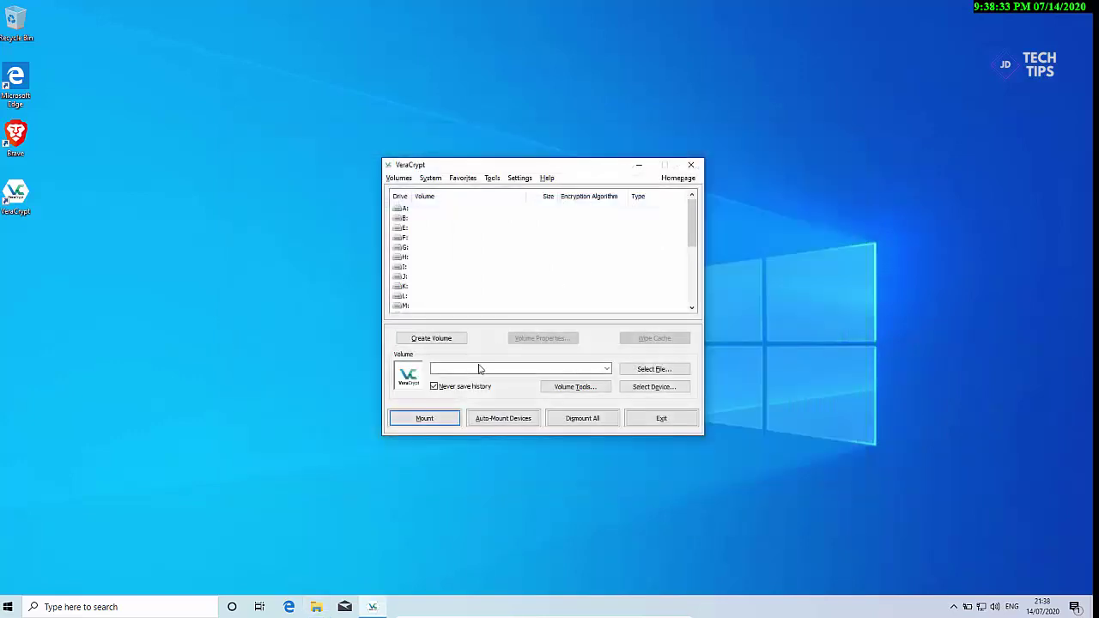
Step: Mount testvolumeforfiles as drive F: using its password and view it in File Explorer
{"action": "left_click", "coordinate": [628, 371]}
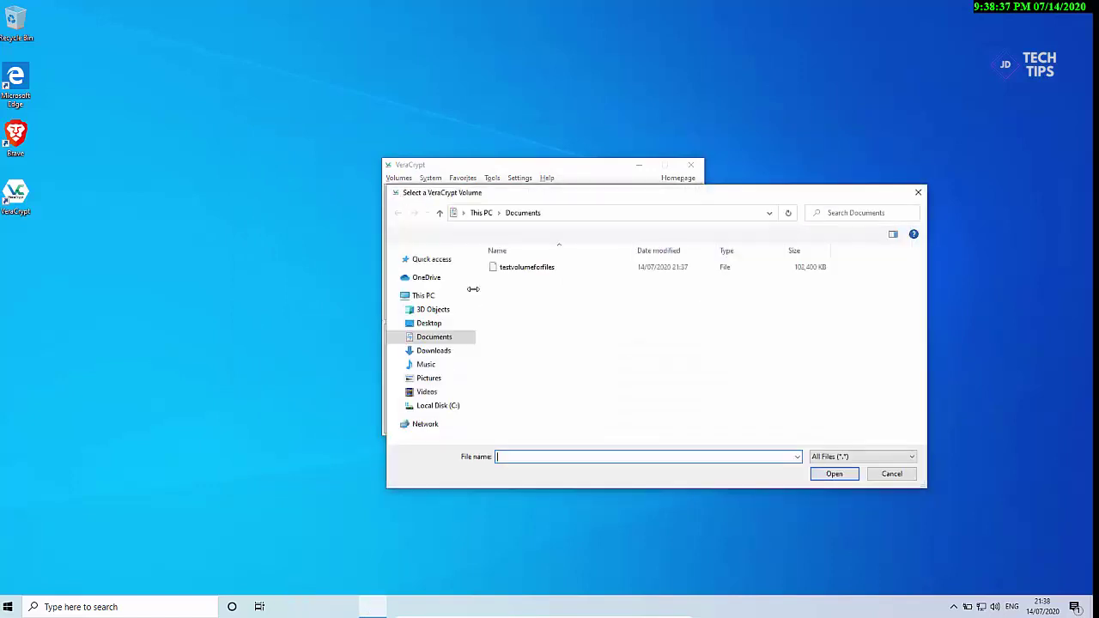
{"action": "left_click", "coordinate": [501, 272]}
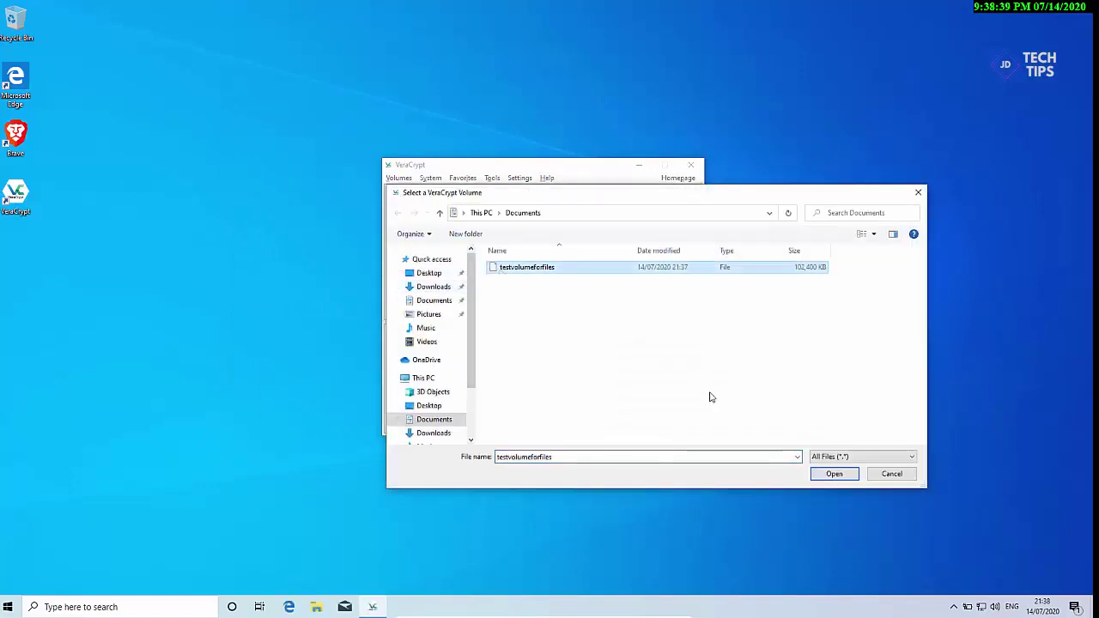
{"action": "left_click", "coordinate": [823, 476]}
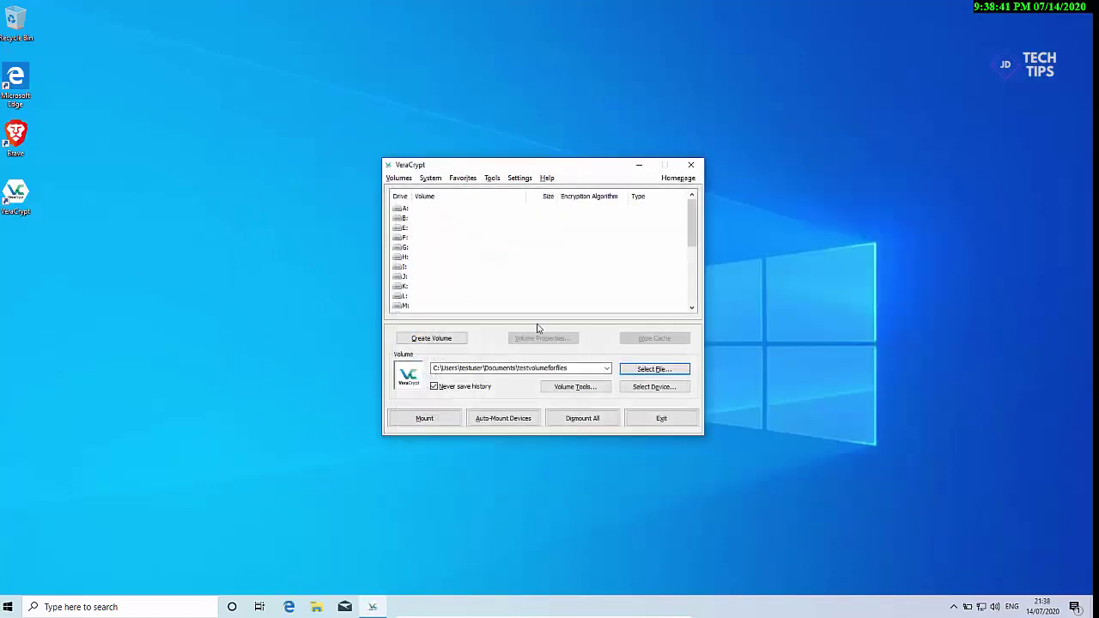
{"action": "left_click", "coordinate": [401, 238]}
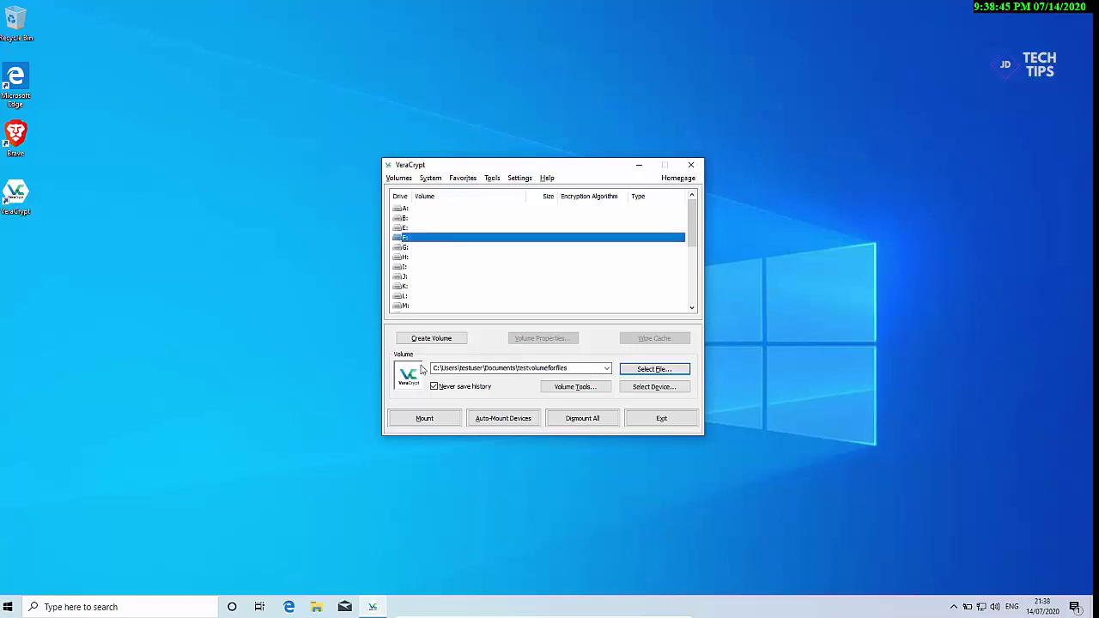
{"action": "left_click", "coordinate": [425, 420]}
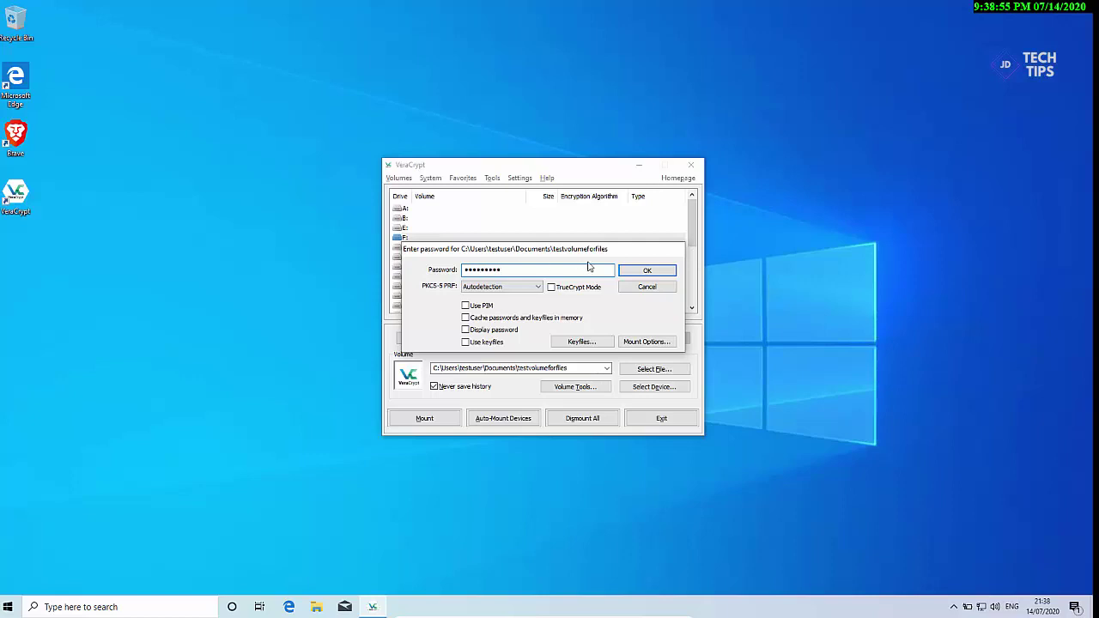
{"action": "left_click", "coordinate": [628, 274]}
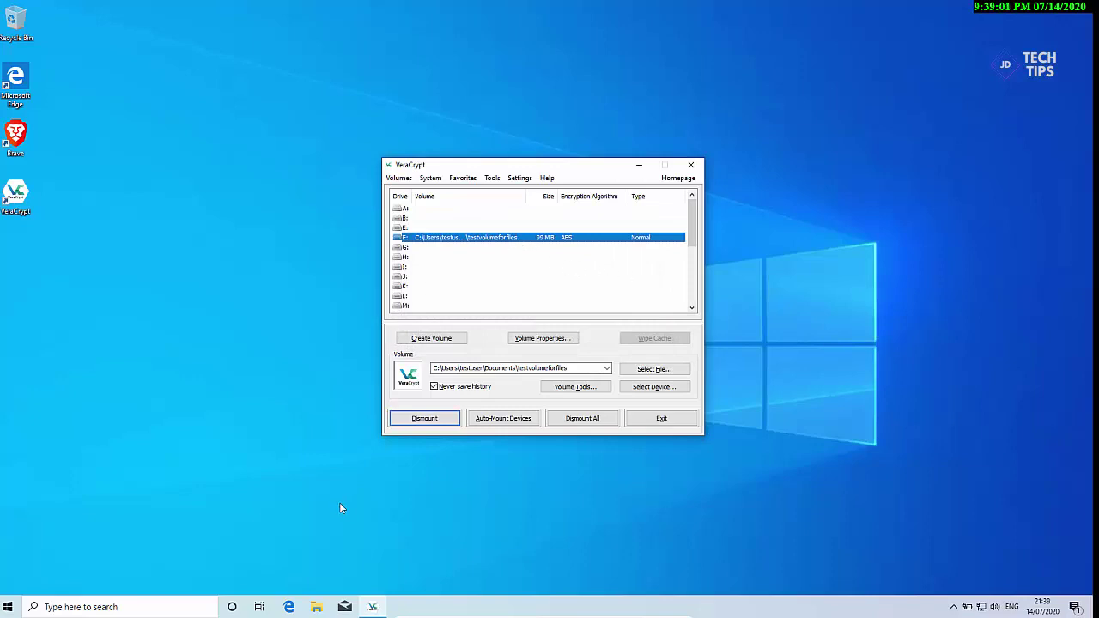
{"action": "left_click", "coordinate": [316, 607]}
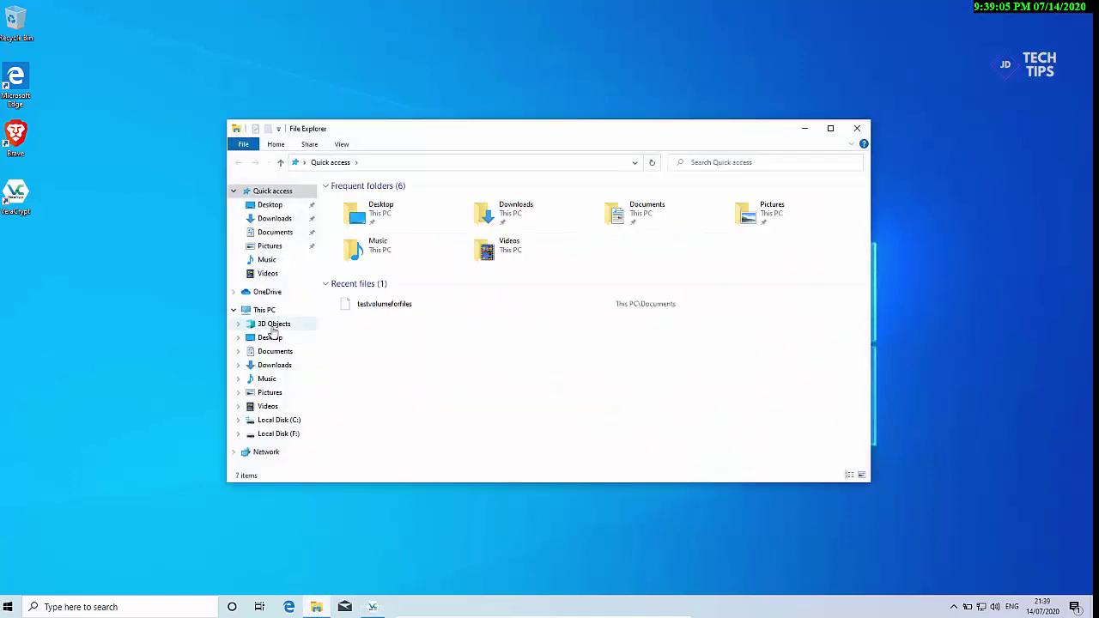
Step: Browse This PC, Downloads and Documents, then open the mounted Local Disk (F:)
{"action": "left_click", "coordinate": [268, 310]}
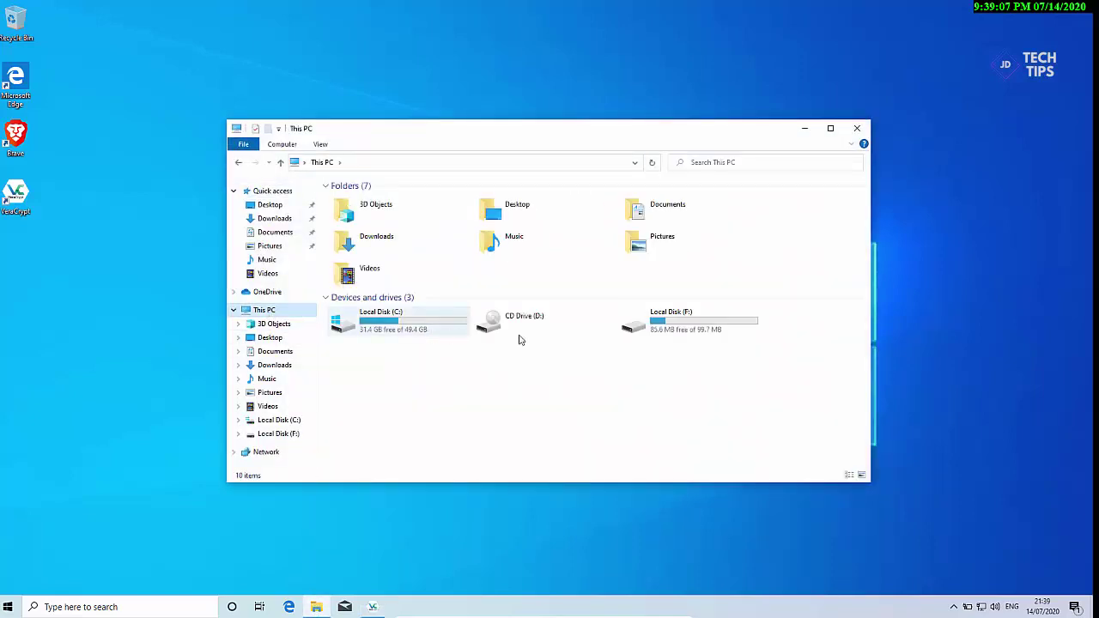
{"action": "double_click", "coordinate": [646, 319]}
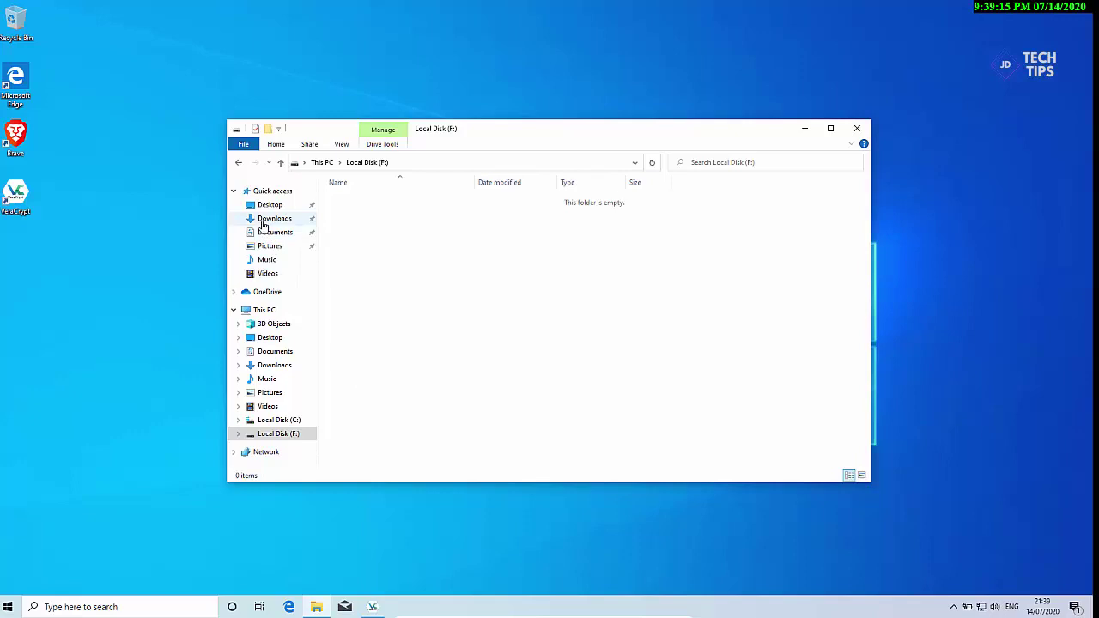
{"action": "left_click", "coordinate": [264, 221]}
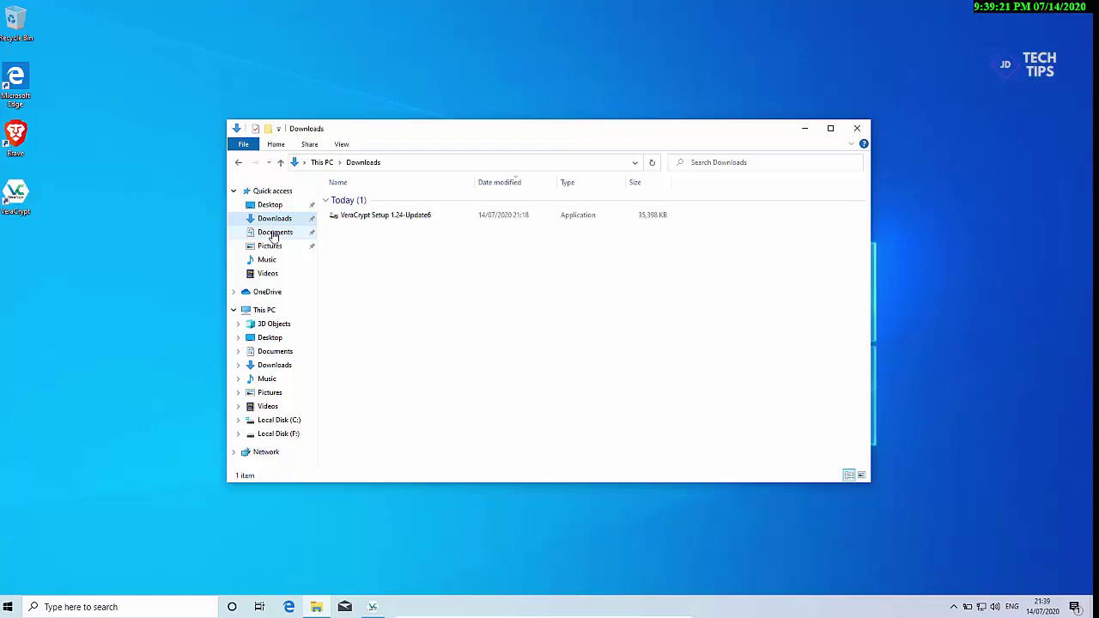
{"action": "left_click", "coordinate": [273, 234]}
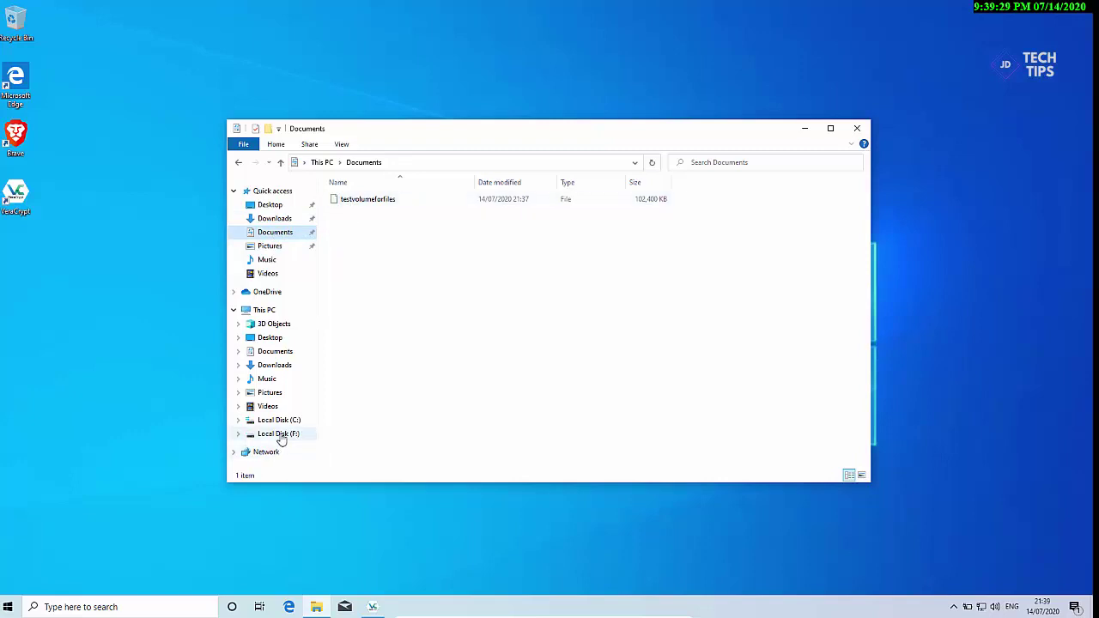
{"action": "left_click", "coordinate": [280, 435]}
Step: Create a new text document on F: named testdoc and open it in Notepad
{"action": "right_click", "coordinate": [440, 308]}
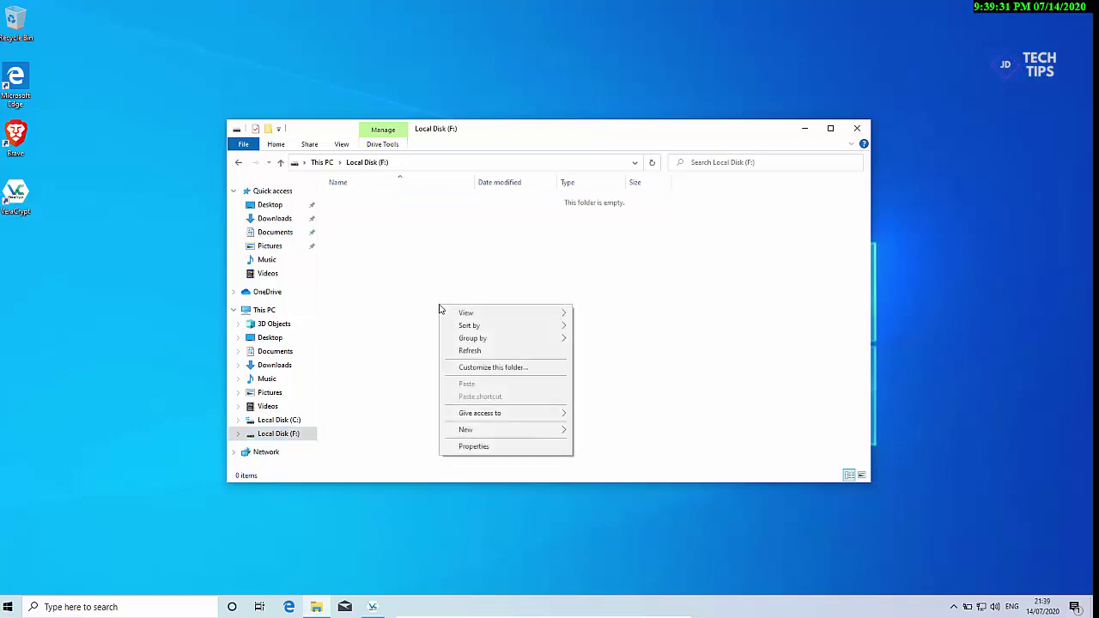
{"action": "mouse_move", "coordinate": [538, 432]}
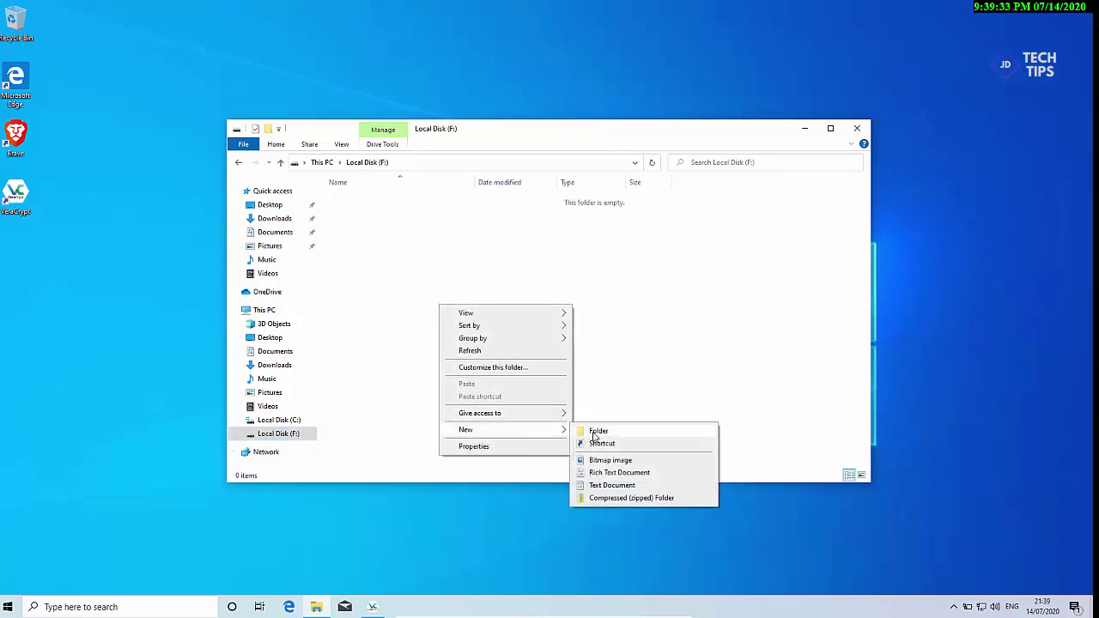
{"action": "left_click", "coordinate": [609, 486]}
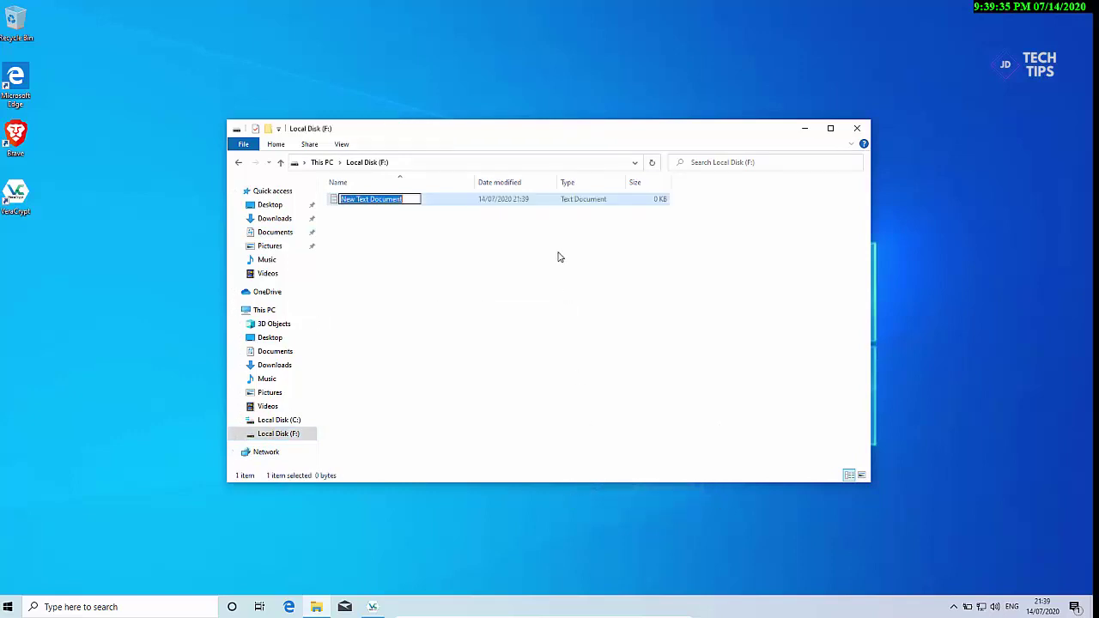
{"action": "type", "text": "test"}
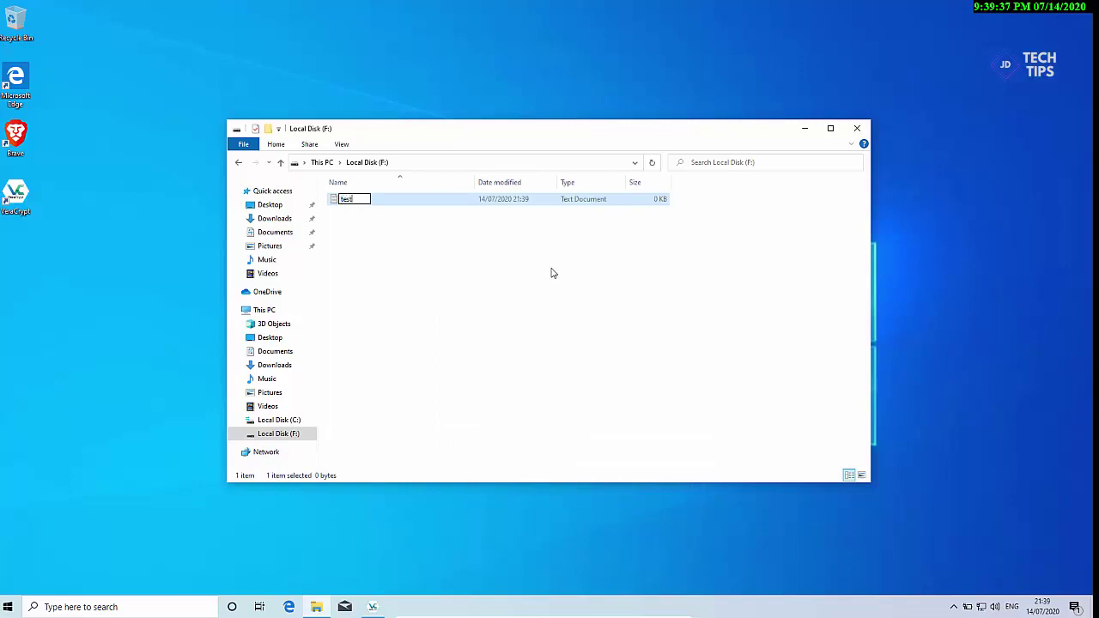
{"action": "type", "text": "doc"}
{"action": "left_click", "coordinate": [404, 225]}
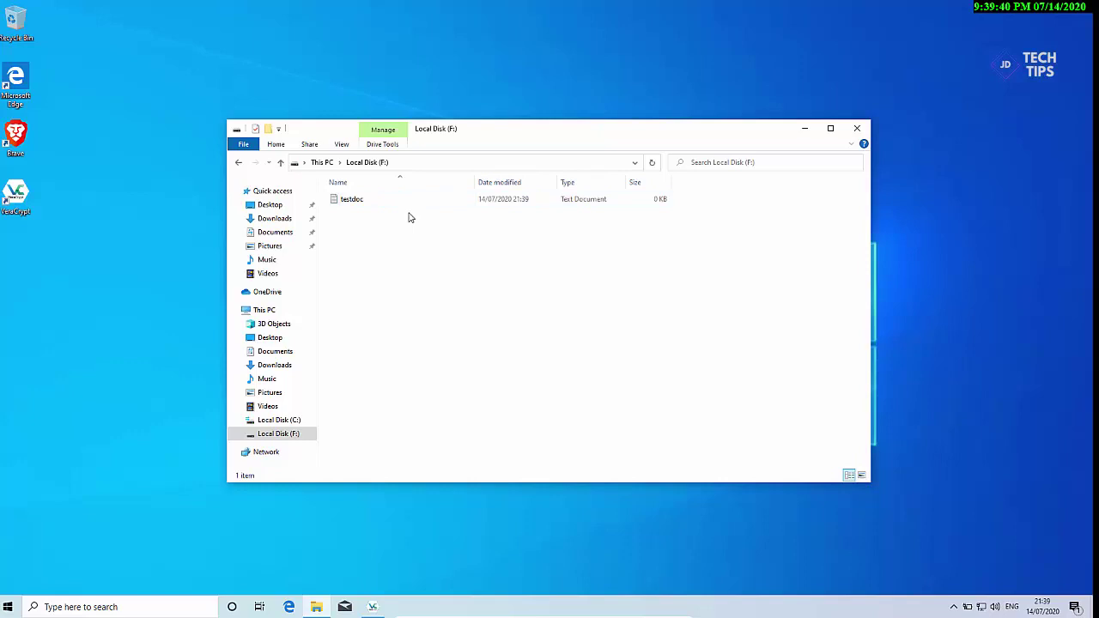
{"action": "double_click", "coordinate": [368, 200]}
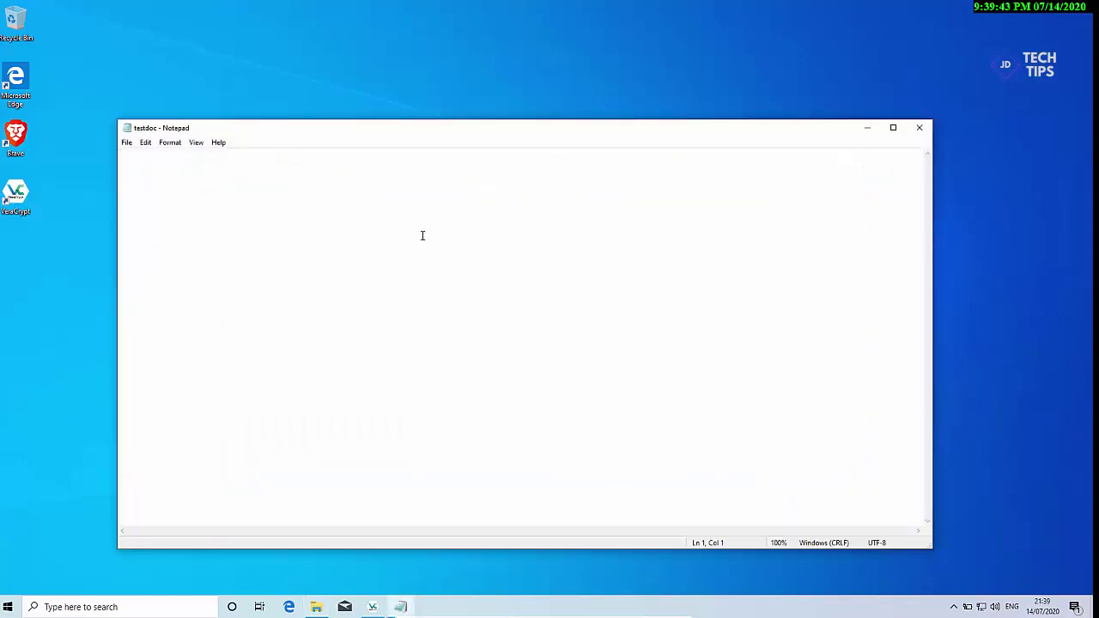
Step: Write 'test doc 123' into testdoc, save it, and exit Notepad
{"action": "type", "text": "test doc 123"}
{"action": "left_click", "coordinate": [126, 143]}
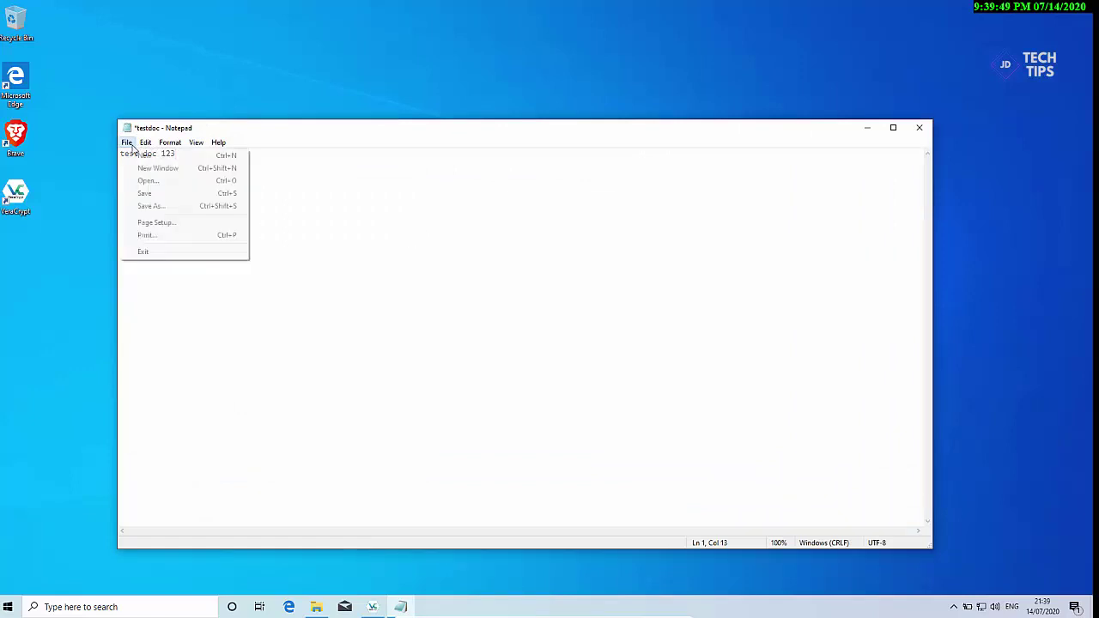
{"action": "left_click", "coordinate": [145, 197]}
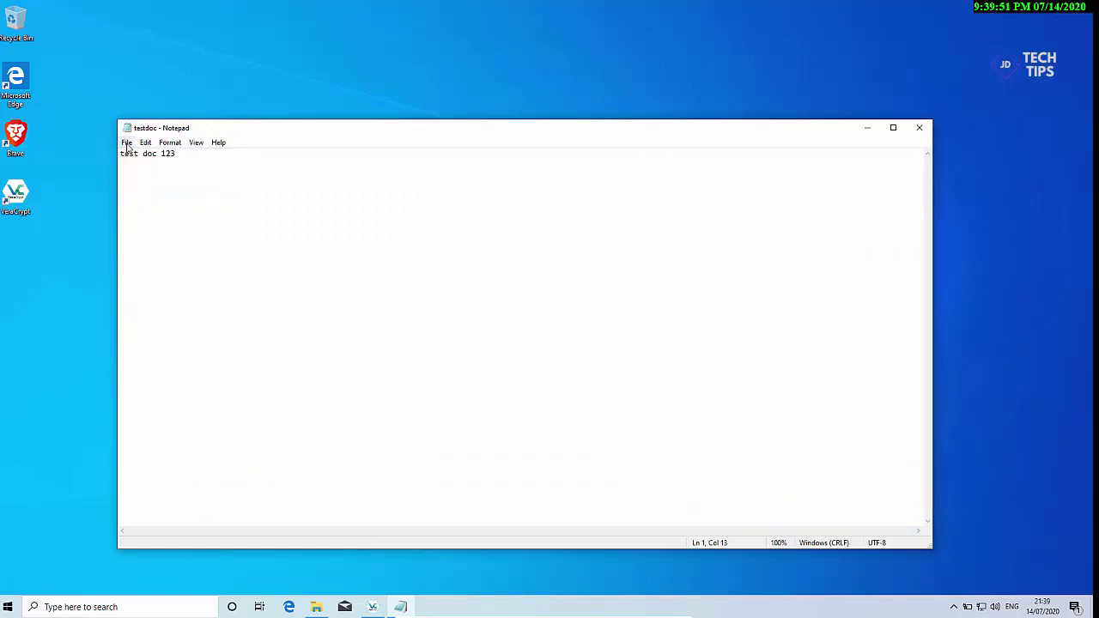
{"action": "left_click", "coordinate": [125, 143]}
{"action": "left_click", "coordinate": [146, 251]}
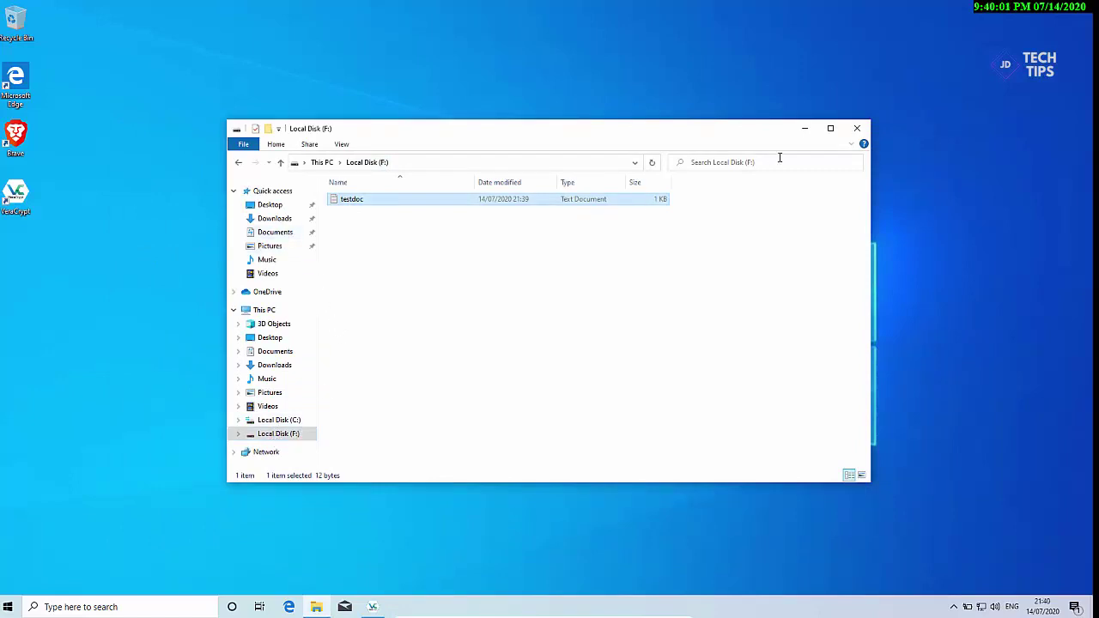
Step: Close Explorer, dismount testvolumeforfiles from F:, and reopen File Explorer
{"action": "left_click", "coordinate": [856, 128]}
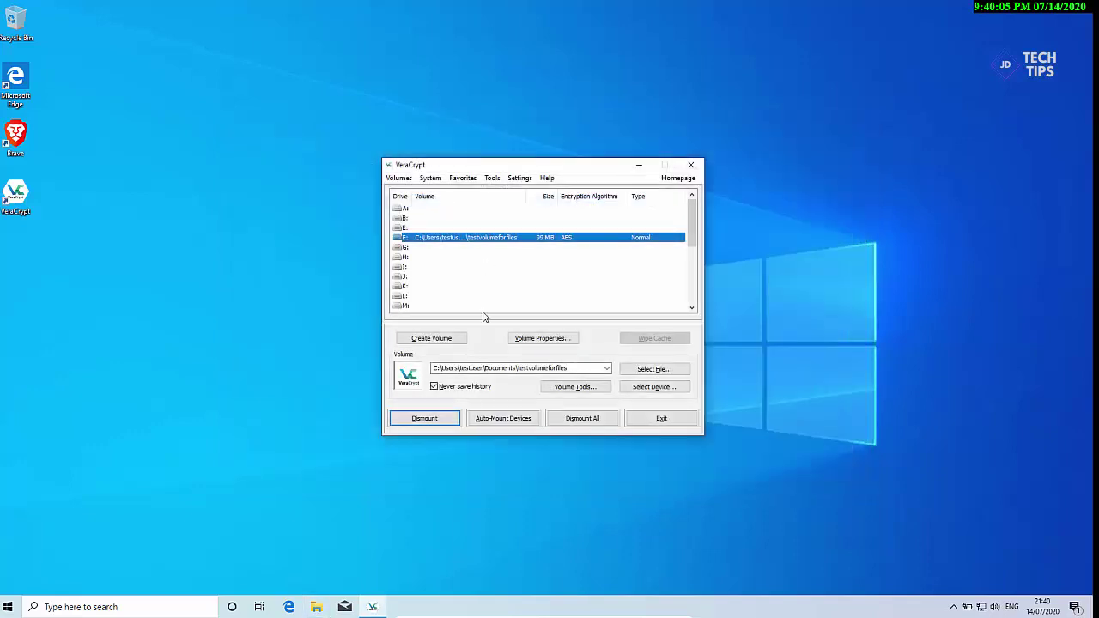
{"action": "left_click", "coordinate": [442, 420]}
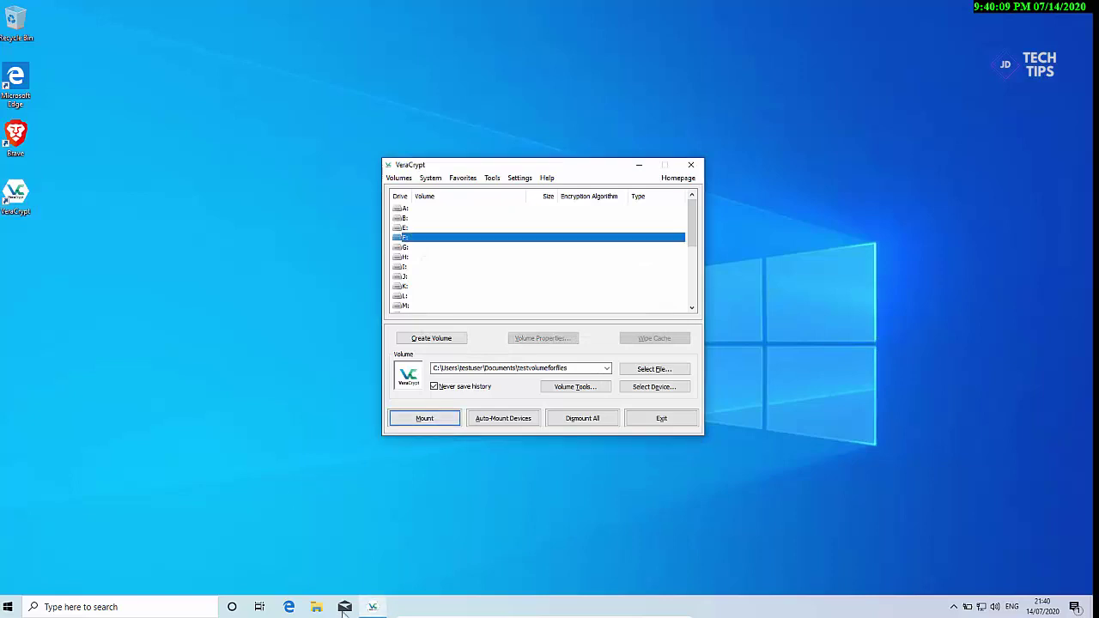
{"action": "left_click", "coordinate": [316, 610]}
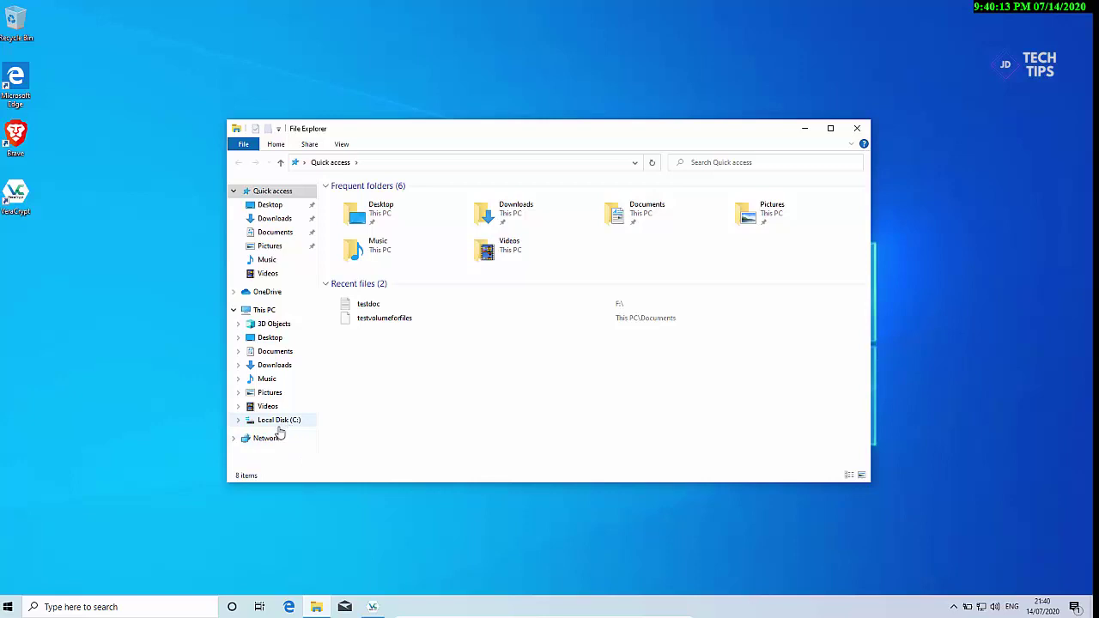
Step: Verify This PC lacks drive F: and testvolumeforfiles in Documents won't open directly
{"action": "left_click", "coordinate": [271, 311]}
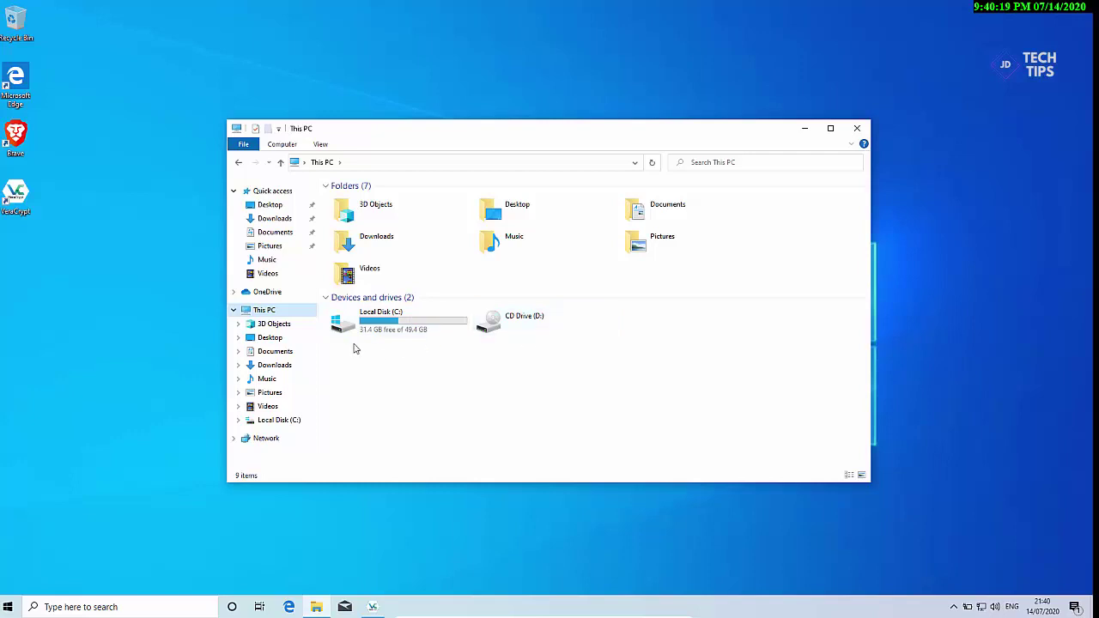
{"action": "left_click", "coordinate": [279, 233]}
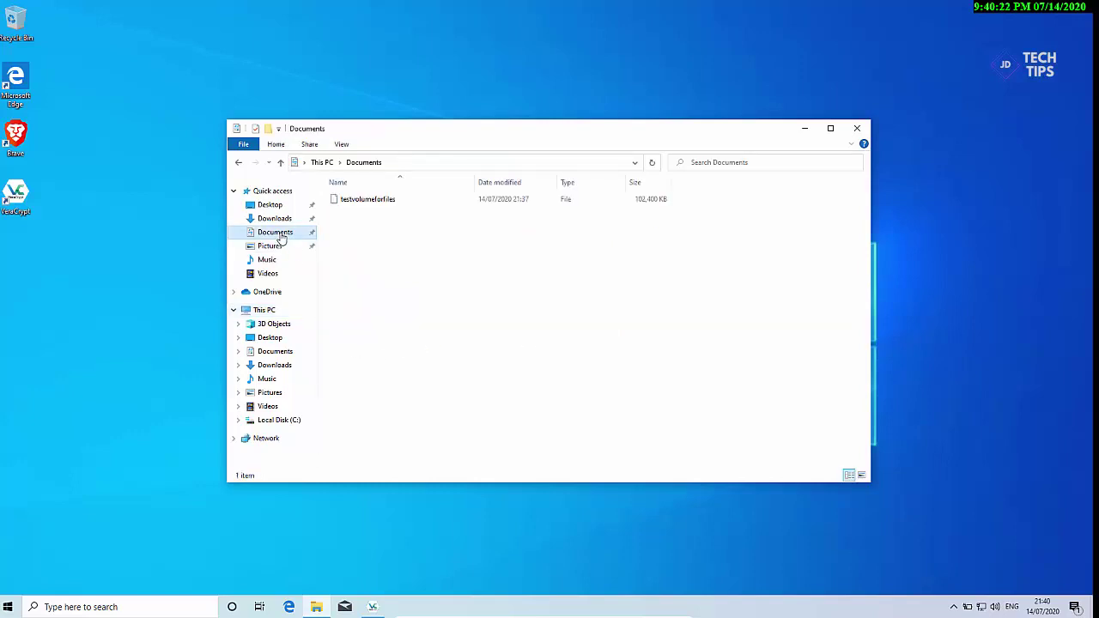
{"action": "left_click", "coordinate": [354, 201]}
{"action": "double_click", "coordinate": [354, 201]}
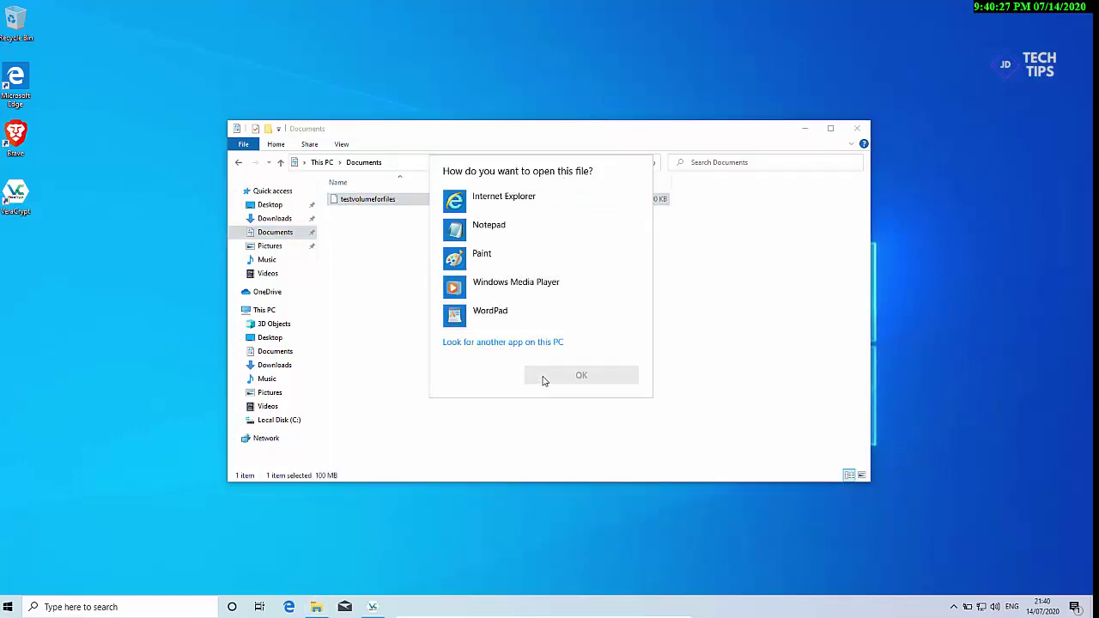
{"action": "key", "text": "Escape"}
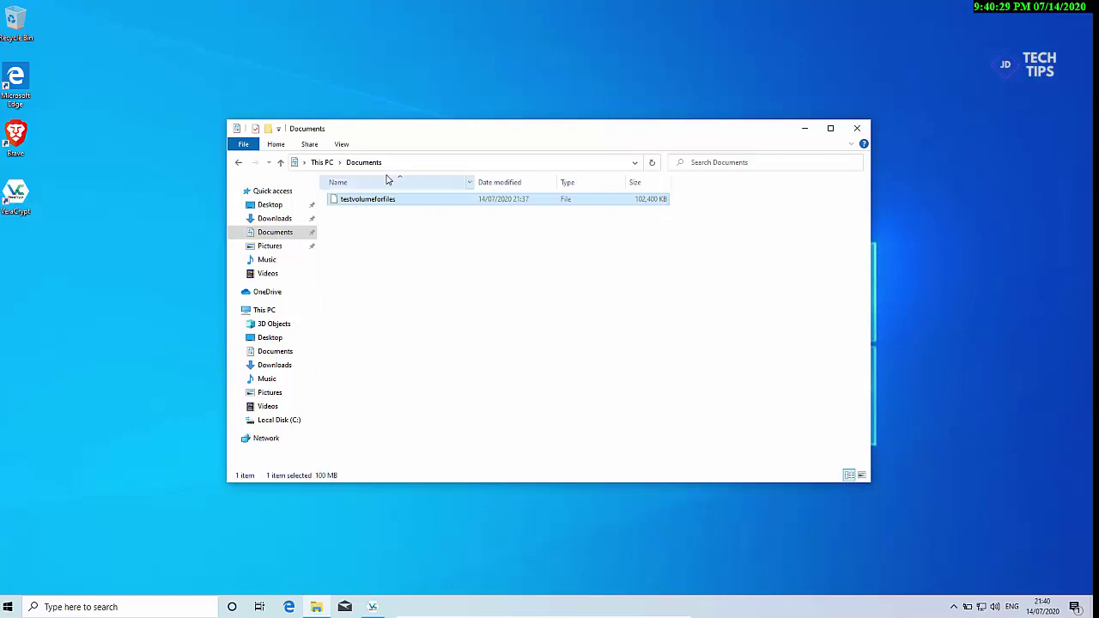
{"action": "left_click", "coordinate": [857, 130]}
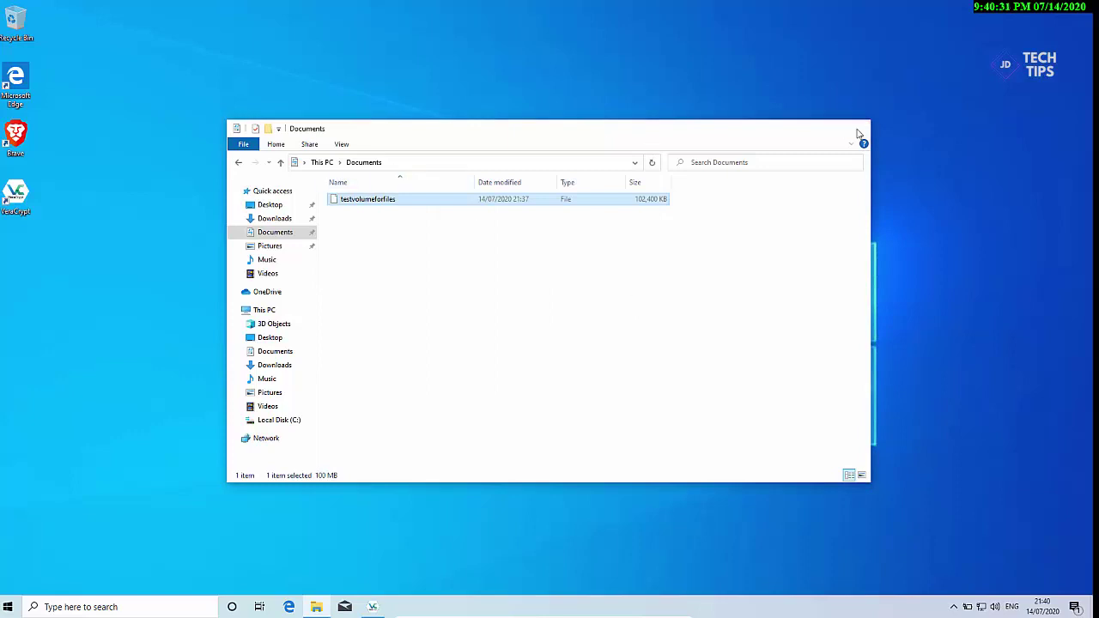
{"action": "left_click", "coordinate": [483, 367]}
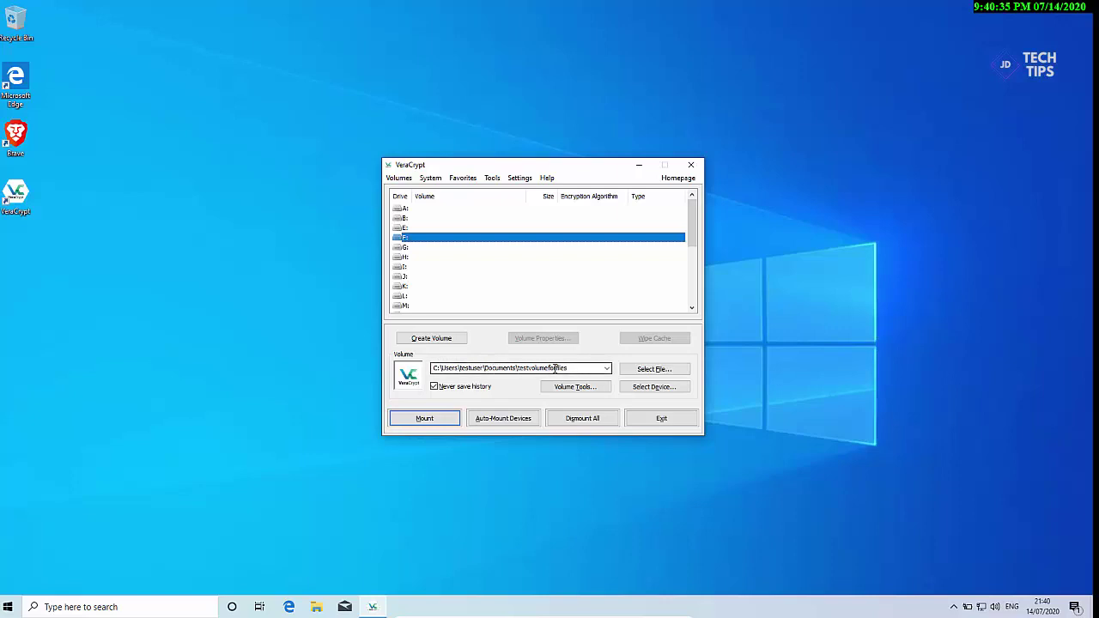
Step: Mount testvolumeforfiles on drive F: with the volume password, then reopen File Explorer
{"action": "left_click", "coordinate": [387, 235]}
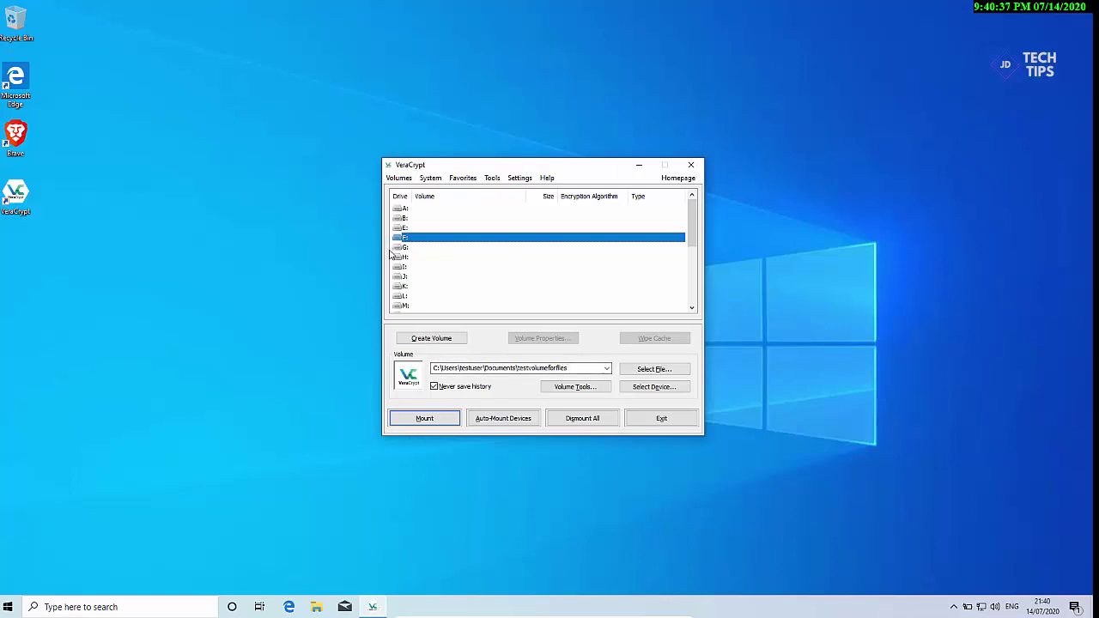
{"action": "left_click", "coordinate": [421, 421]}
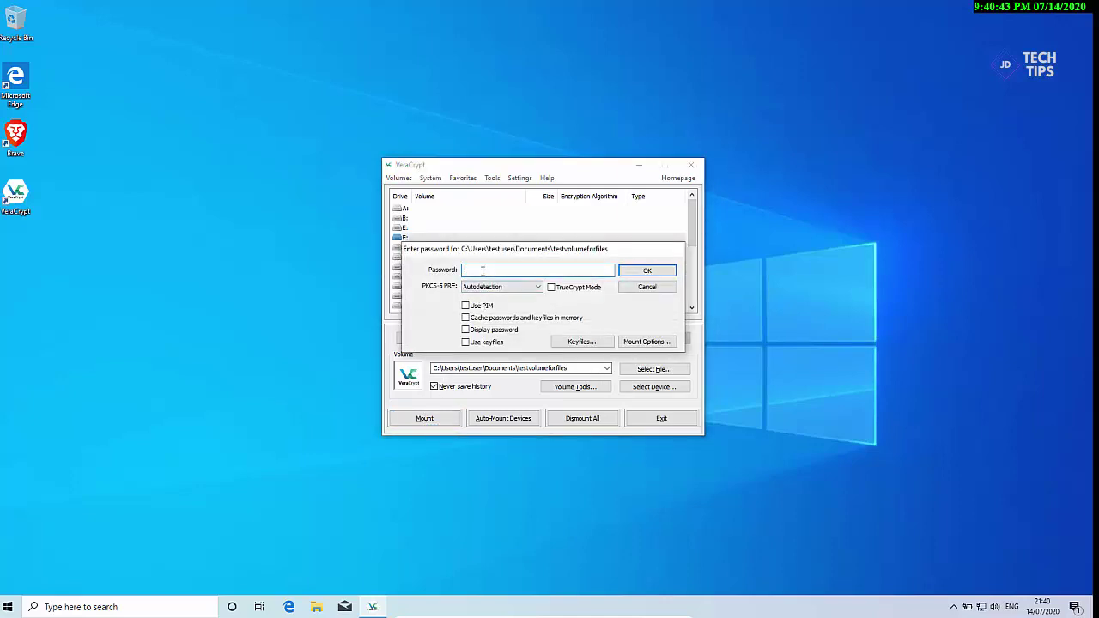
{"action": "type", "text": "••••"}
{"action": "left_click", "coordinate": [629, 273]}
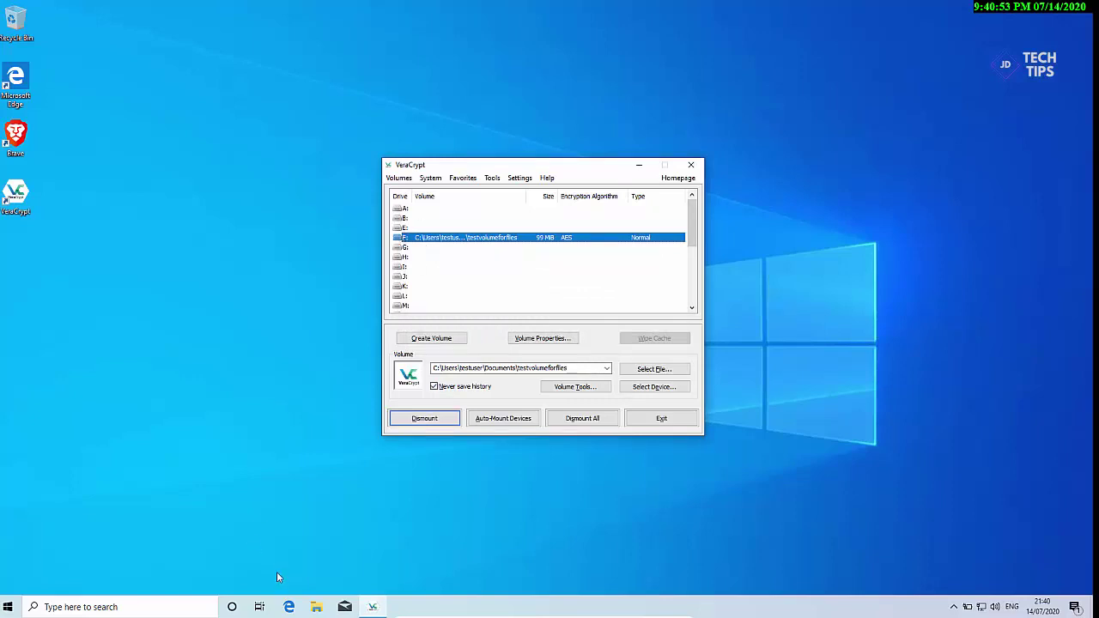
{"action": "left_click", "coordinate": [317, 607]}
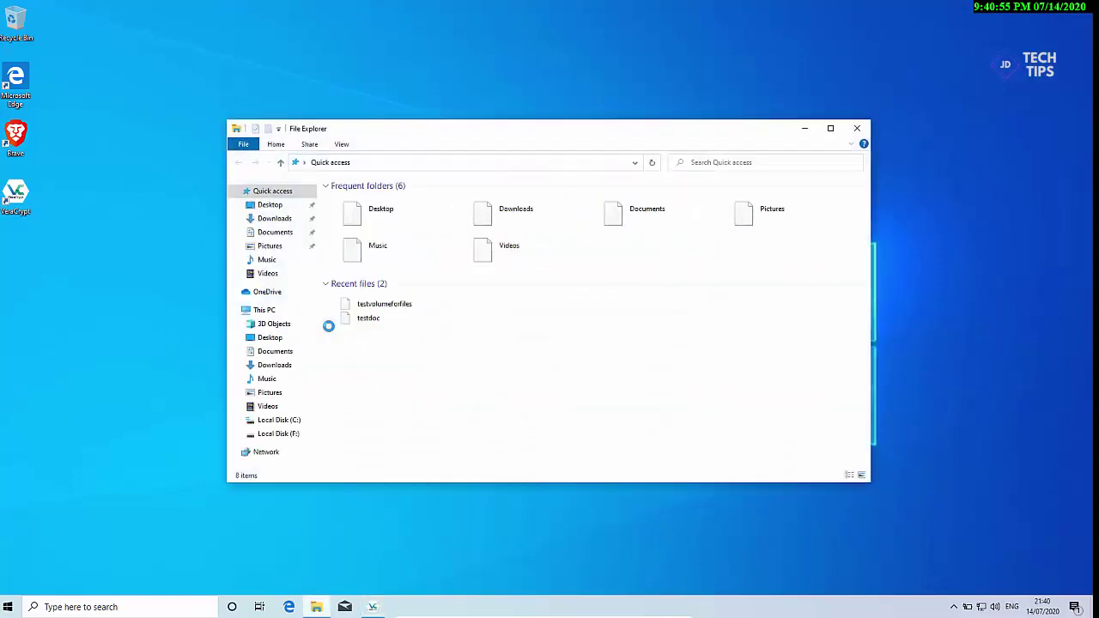
Step: Open testdoc on F: to confirm 'test doc 123' persisted, then close everything and dismount F:
{"action": "left_click", "coordinate": [264, 310]}
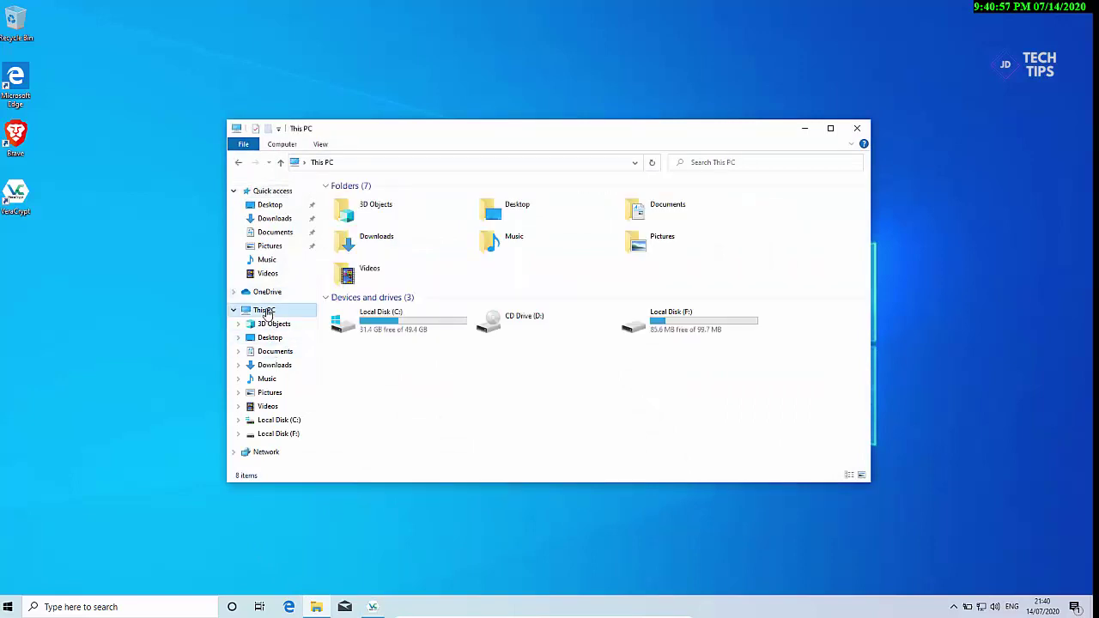
{"action": "double_click", "coordinate": [670, 330]}
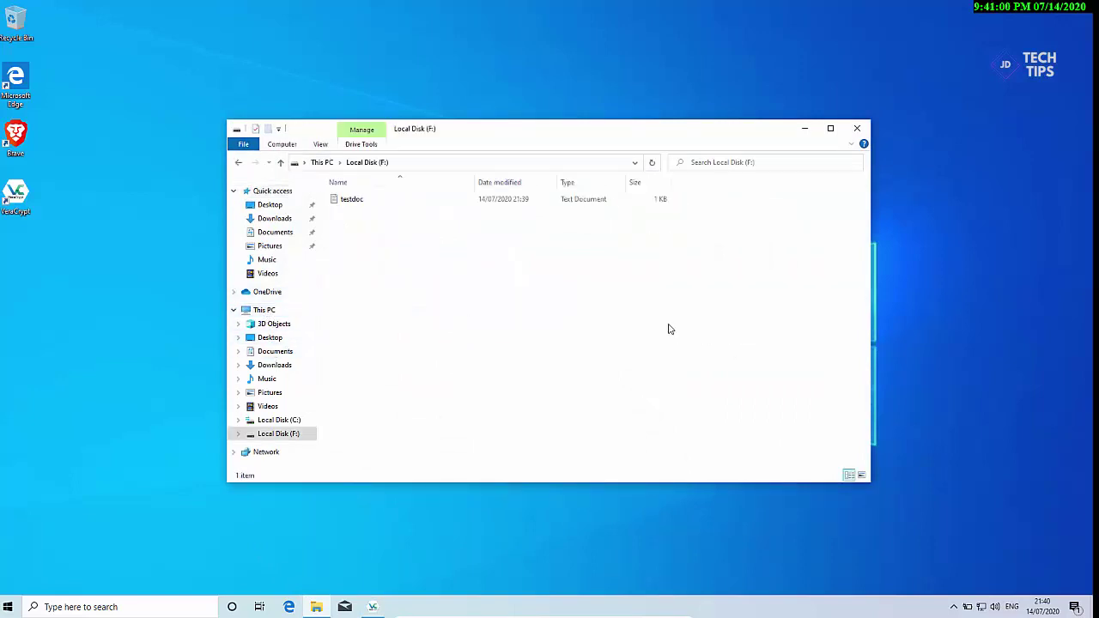
{"action": "double_click", "coordinate": [372, 201]}
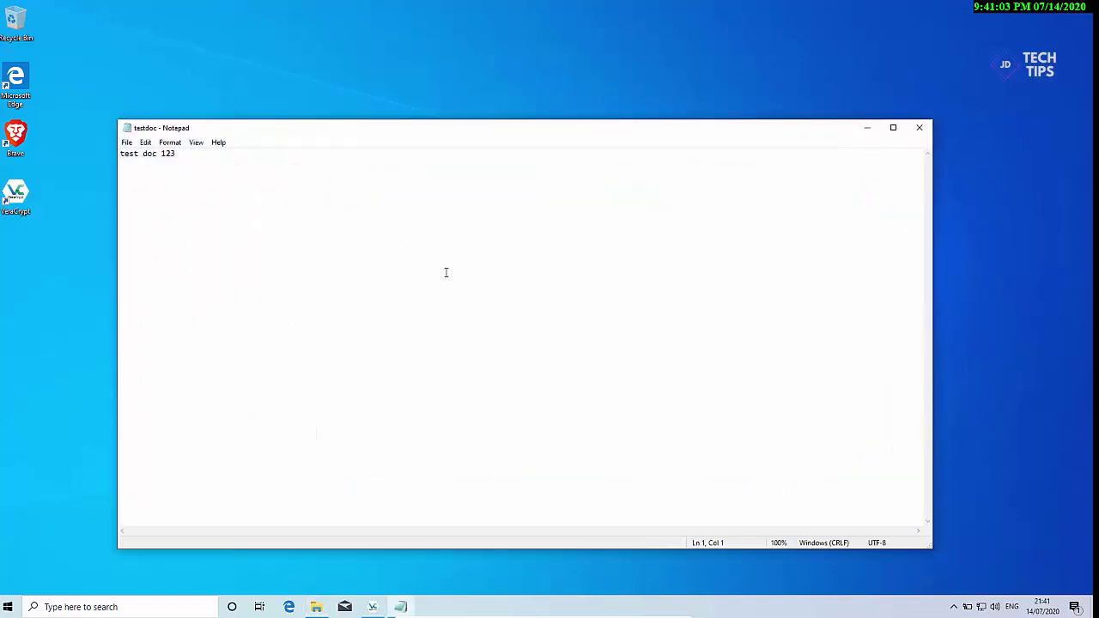
{"action": "left_click", "coordinate": [919, 127]}
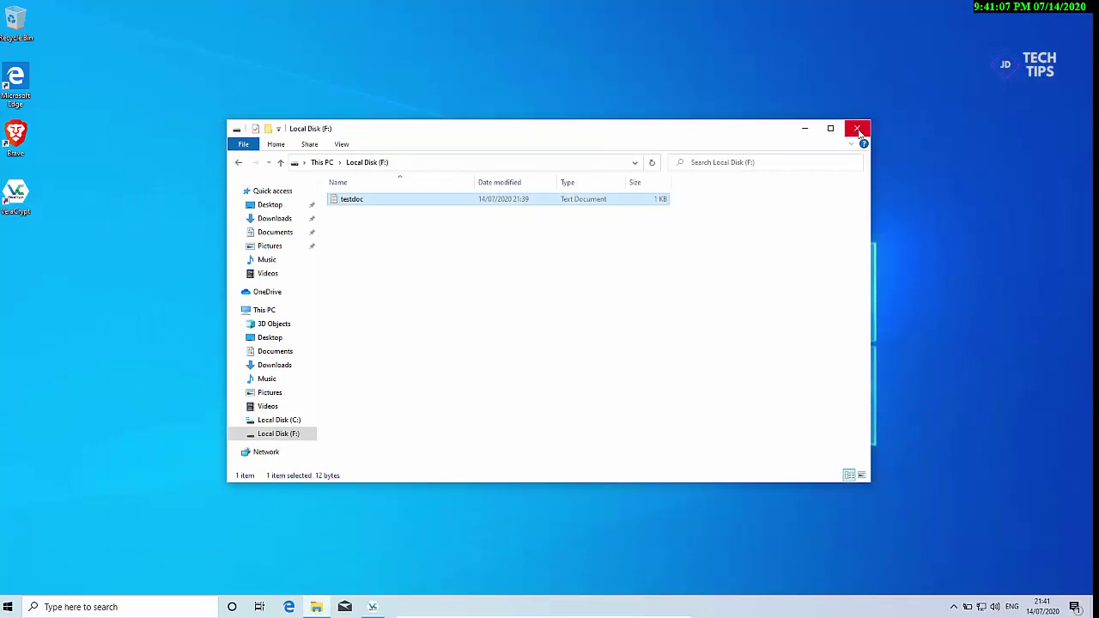
{"action": "left_click", "coordinate": [857, 129]}
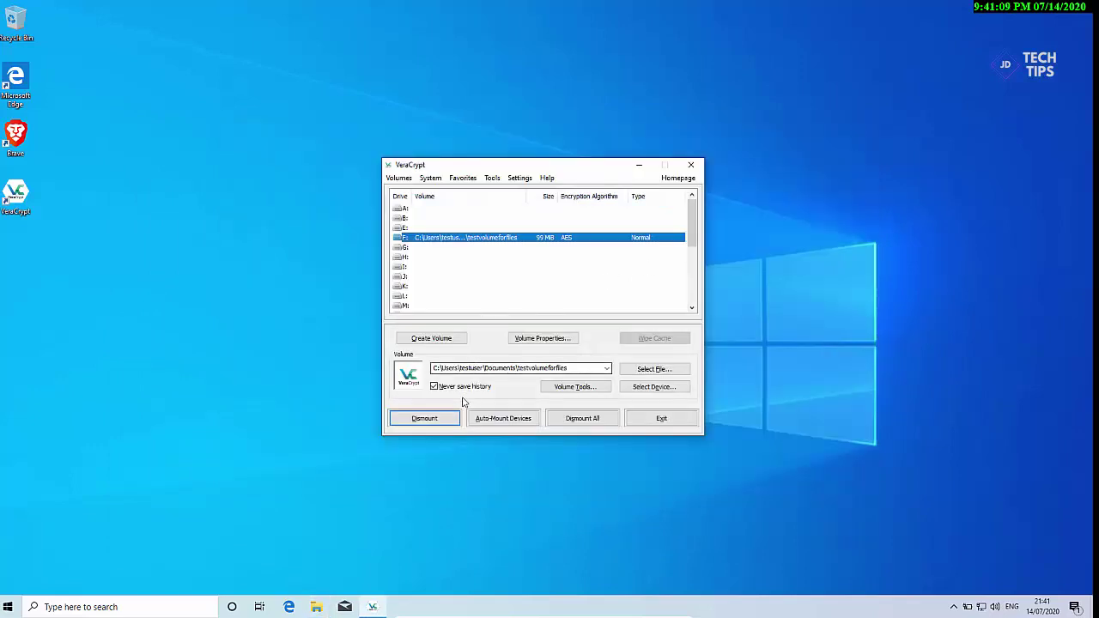
{"action": "left_click", "coordinate": [436, 420]}
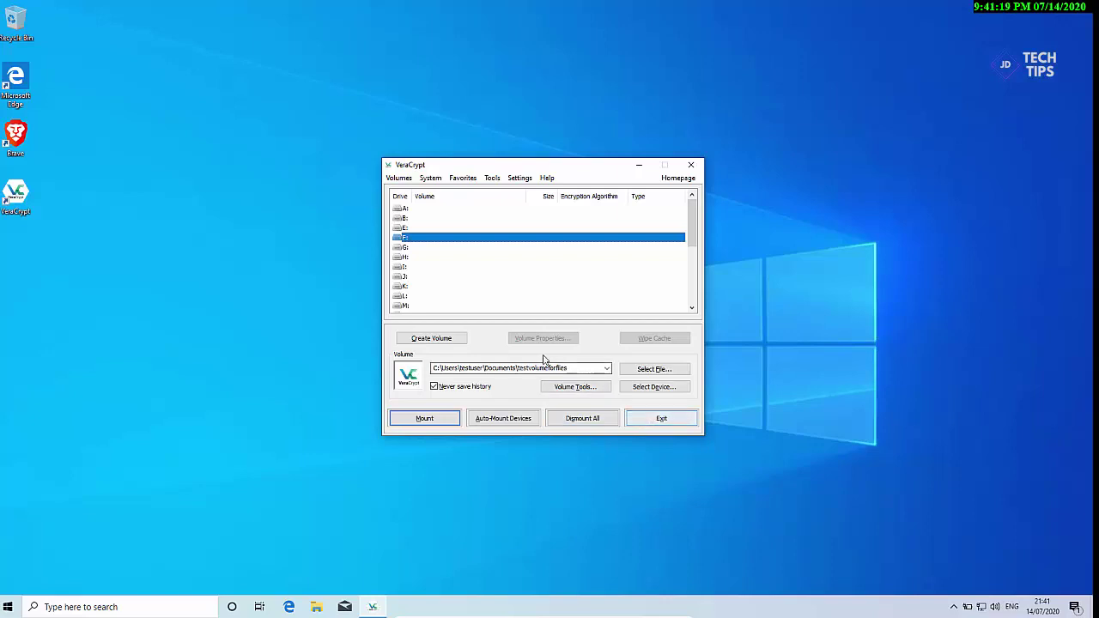
Step: Open VeraCrypt's Volumes menu
{"action": "left_click", "coordinate": [399, 178]}
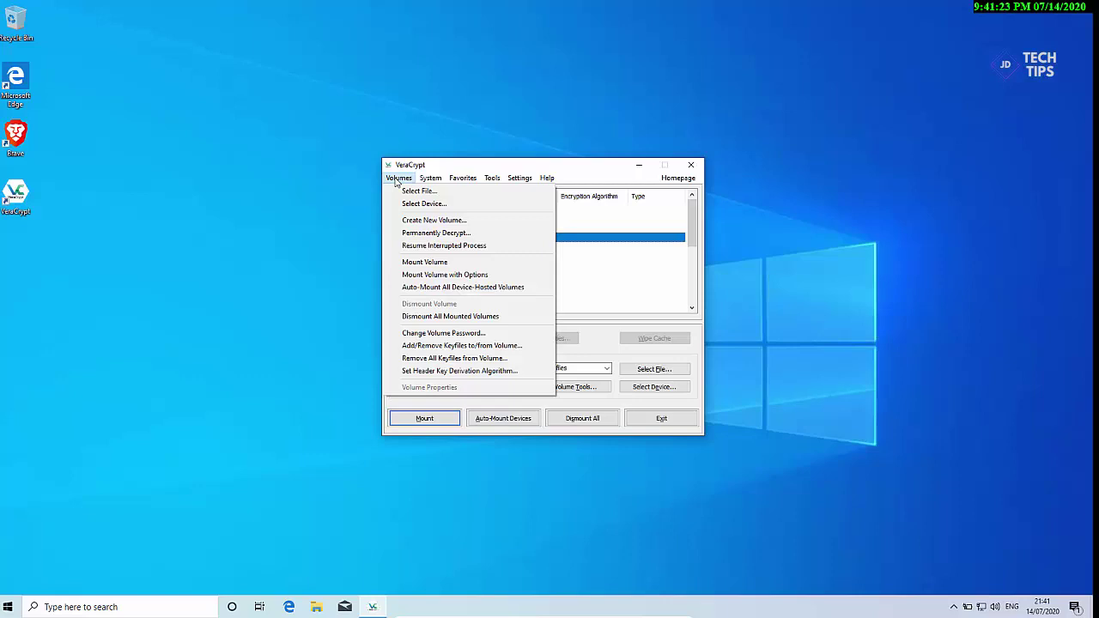
Step: Launch the Volume Creation Wizard for system partition encryption, keeping the Normal type
{"action": "left_click", "coordinate": [410, 223]}
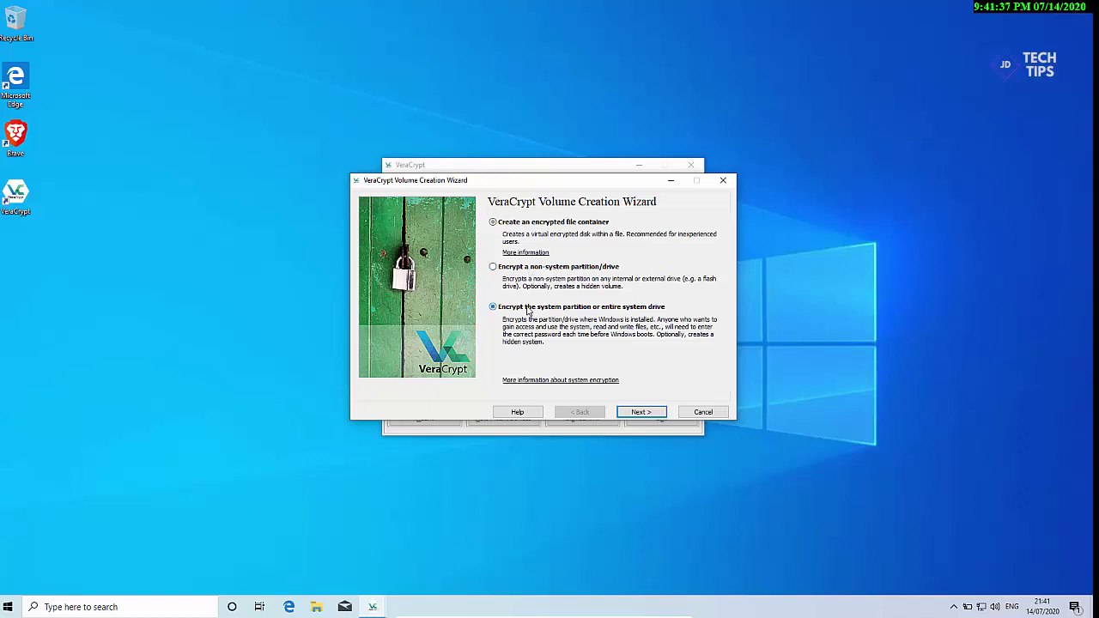
{"action": "left_click", "coordinate": [640, 414]}
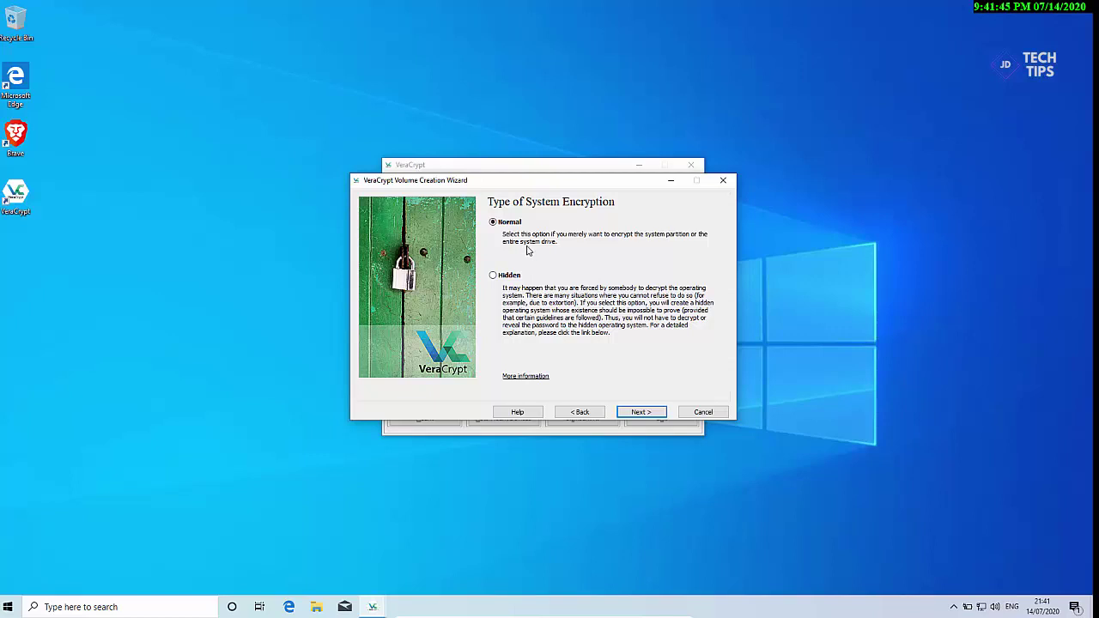
{"action": "left_click", "coordinate": [644, 412]}
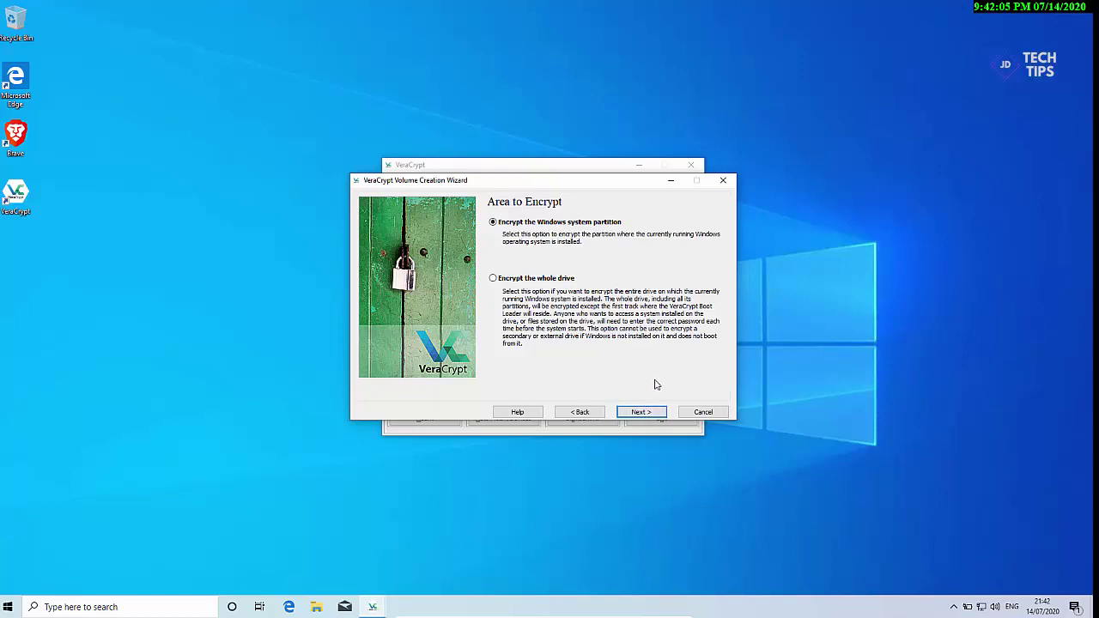
Step: Encrypt only the Windows partition as a single-boot system, keeping AES with SHA-256
{"action": "left_click", "coordinate": [643, 413]}
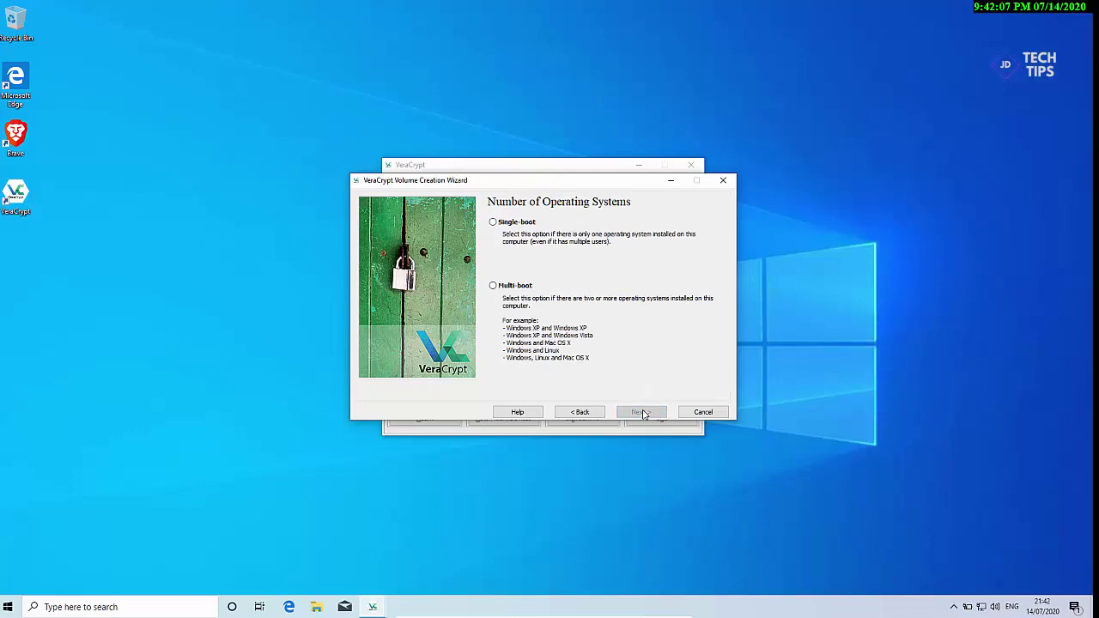
{"action": "left_click", "coordinate": [512, 225]}
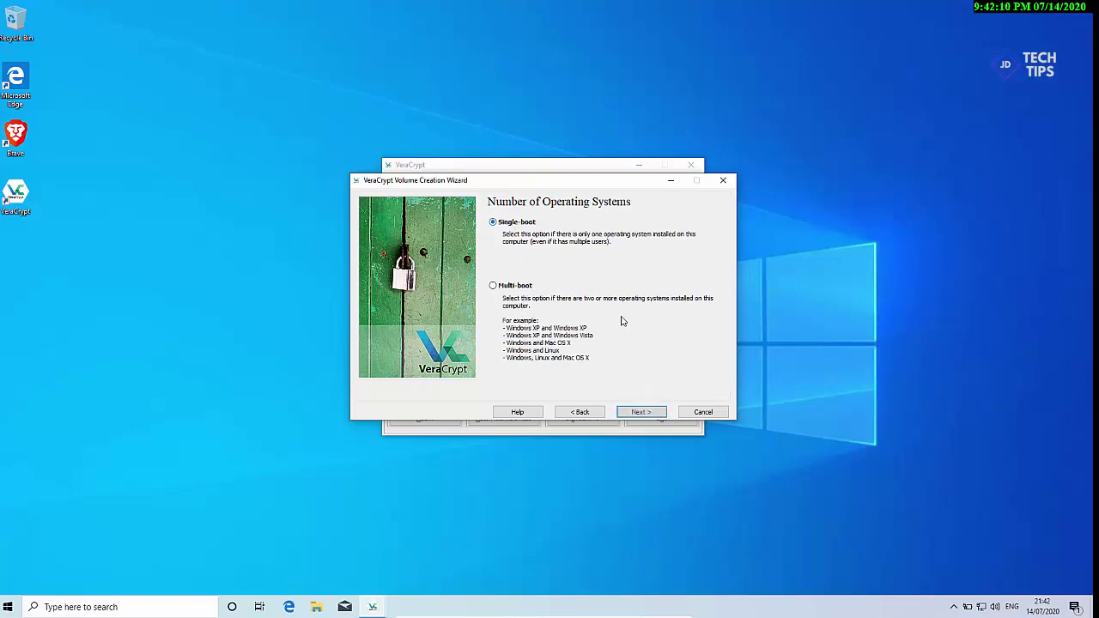
{"action": "left_click", "coordinate": [640, 412]}
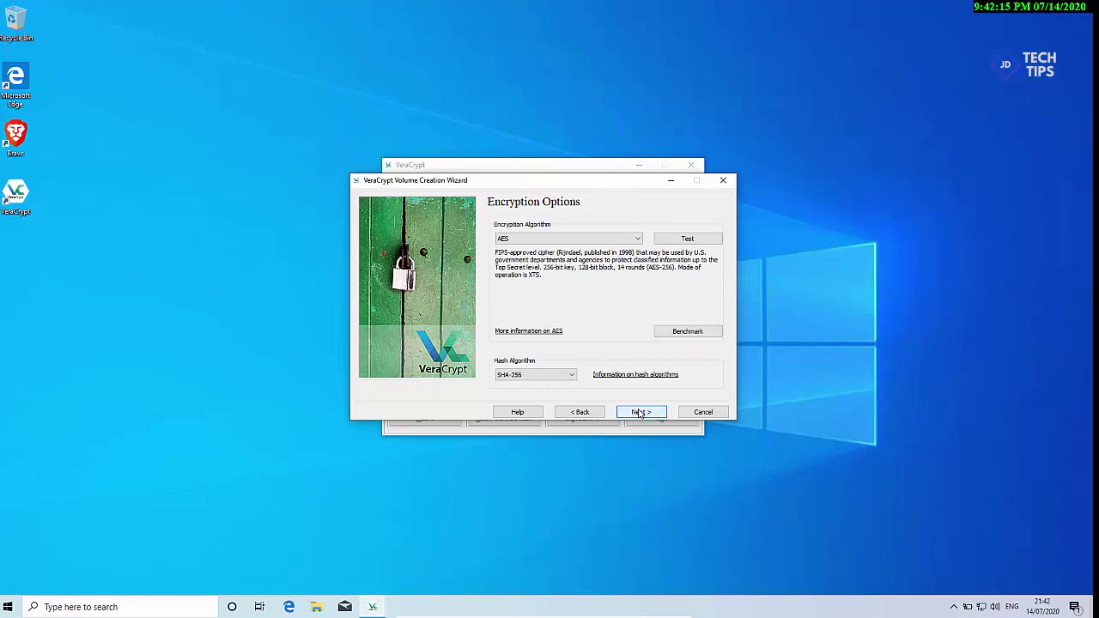
{"action": "left_click", "coordinate": [639, 413]}
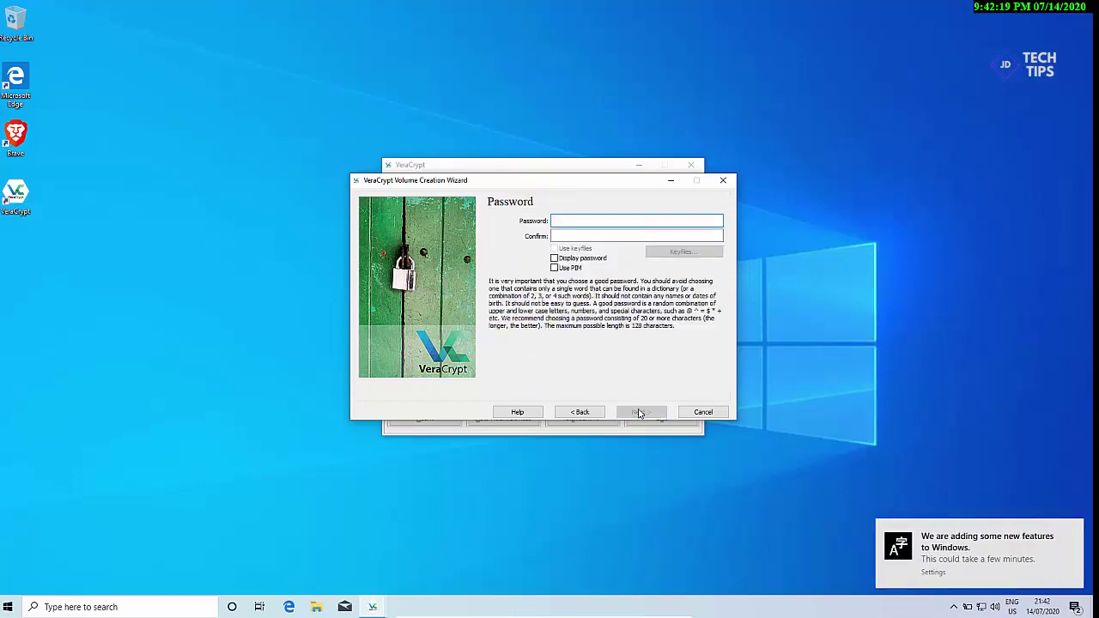
Step: Enter and confirm the system encryption password, accepting the short-password warning
{"action": "type", "text": "••••••••"}
{"action": "left_click", "coordinate": [664, 235]}
{"action": "type", "text": "••••"}
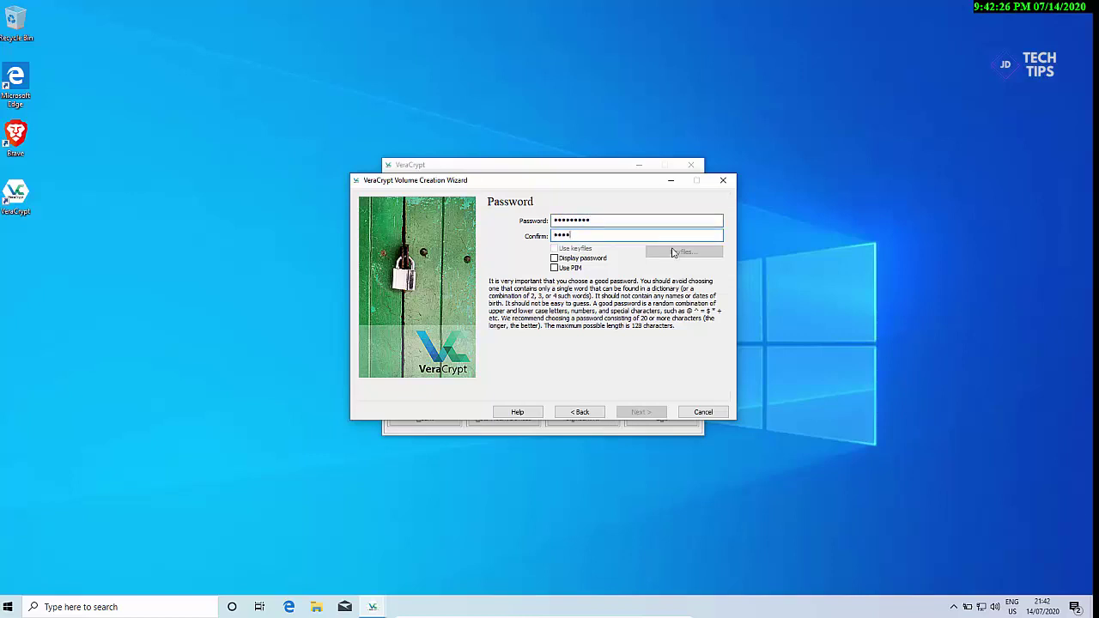
{"action": "type", "text": "•••••"}
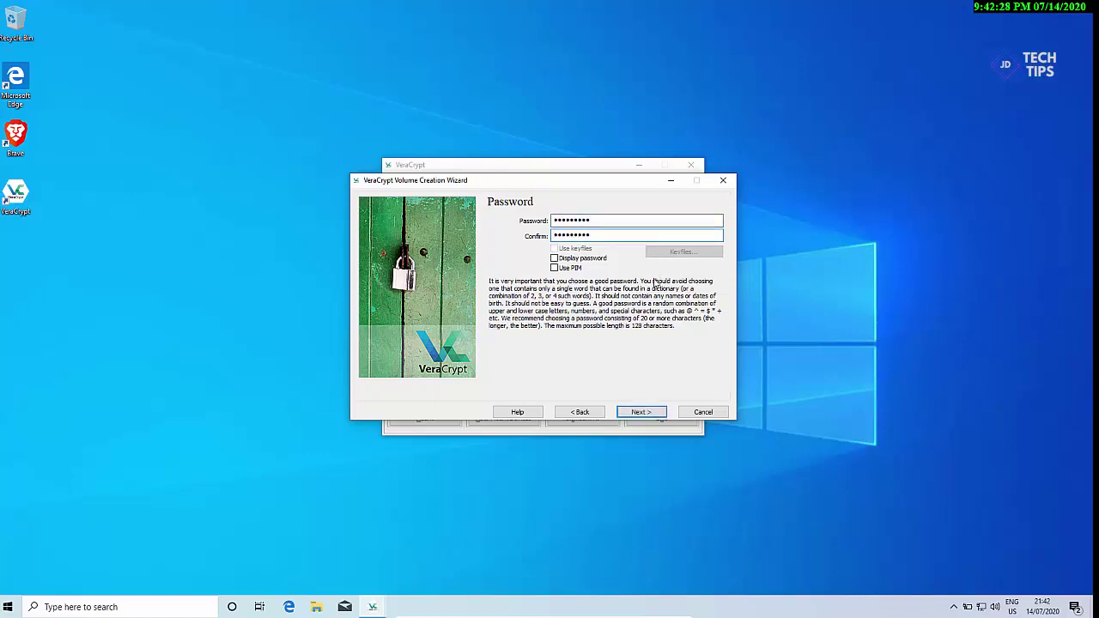
{"action": "left_click", "coordinate": [639, 411]}
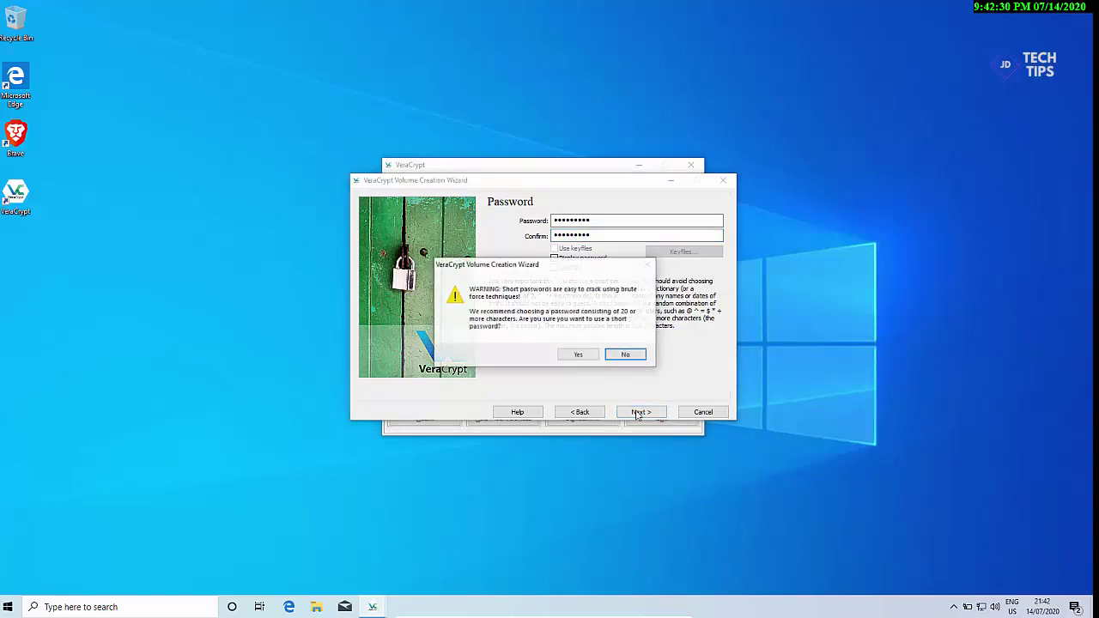
{"action": "left_click", "coordinate": [579, 356]}
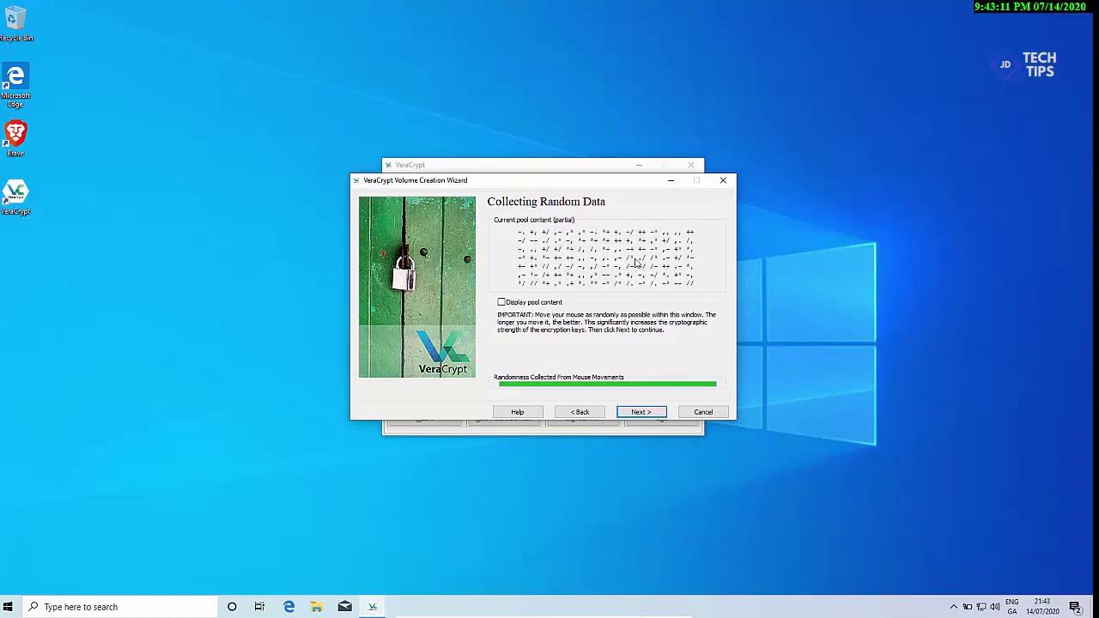
Step: Generate the encryption keys and save the VeraCrypt Rescue Disk image to Documents
{"action": "left_click", "coordinate": [643, 413]}
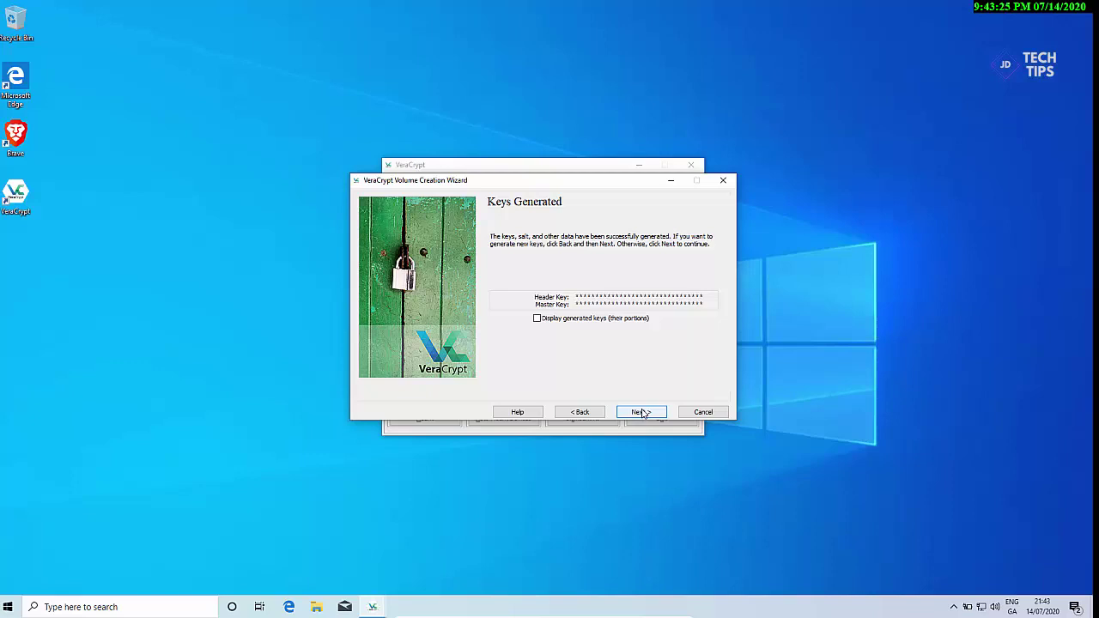
{"action": "left_click", "coordinate": [642, 413]}
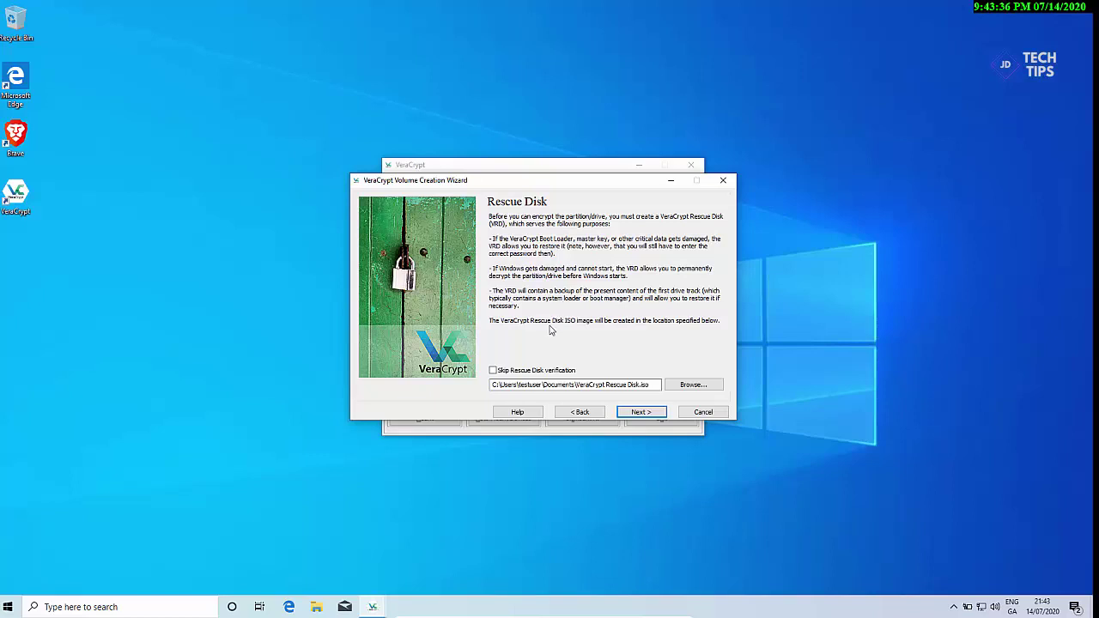
{"action": "left_click", "coordinate": [643, 415]}
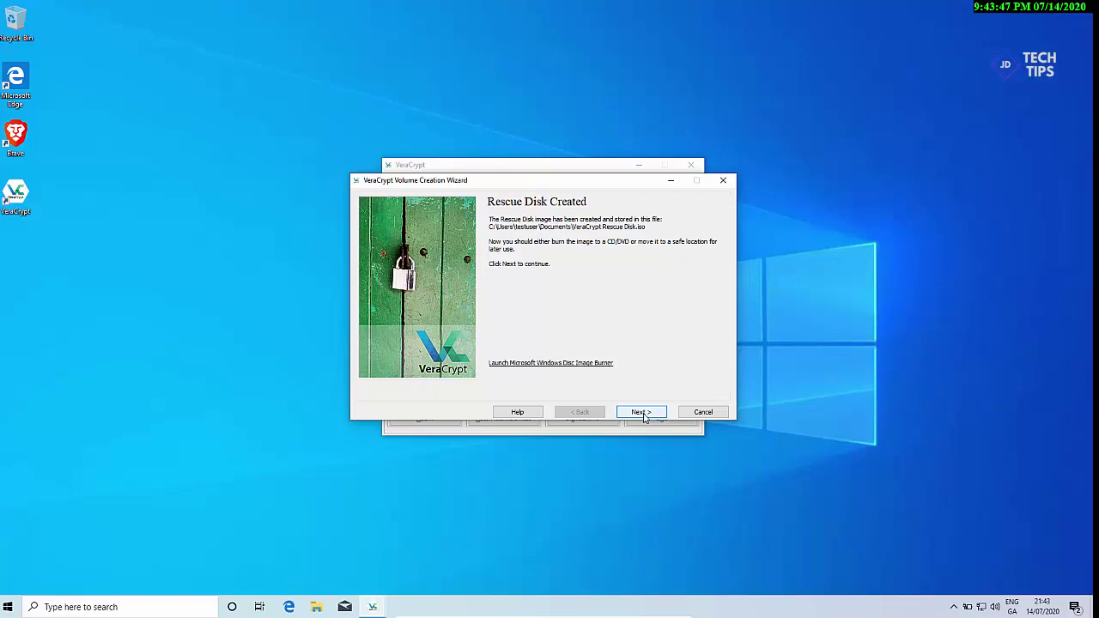
{"action": "left_click", "coordinate": [646, 418]}
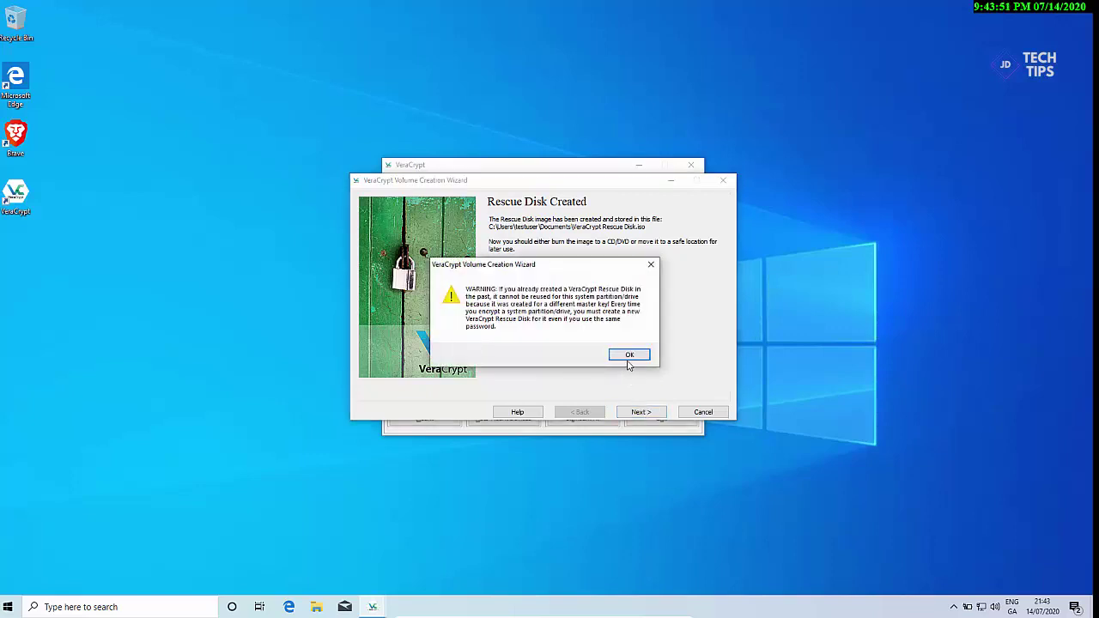
Step: Acknowledge the rescue disk warning and keep the wipe mode at None (fastest)
{"action": "left_click", "coordinate": [630, 355]}
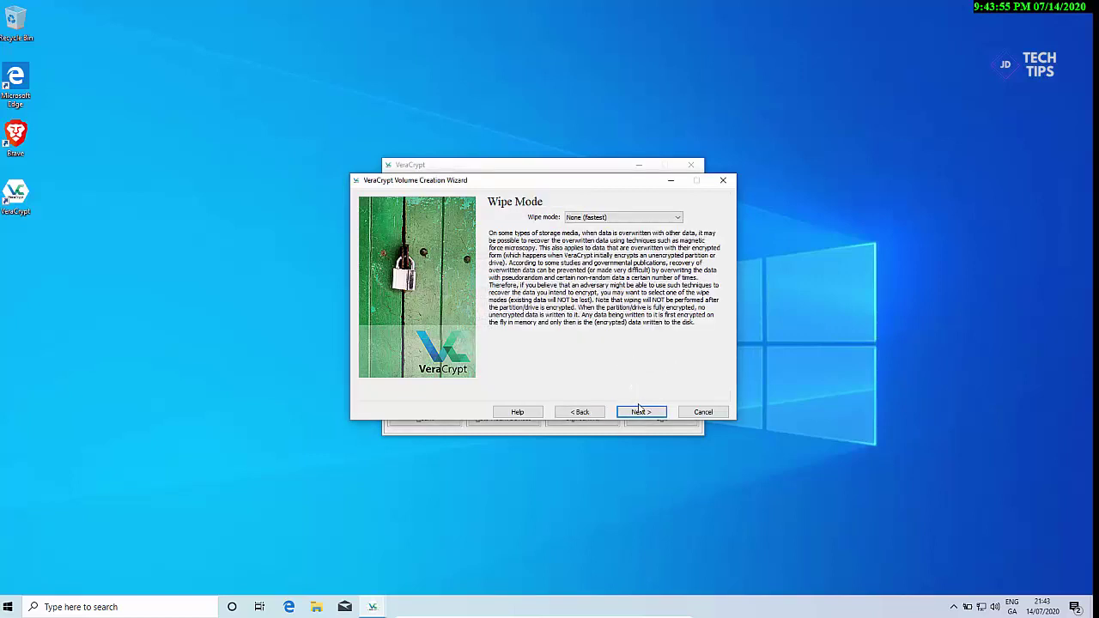
{"action": "left_click", "coordinate": [632, 219]}
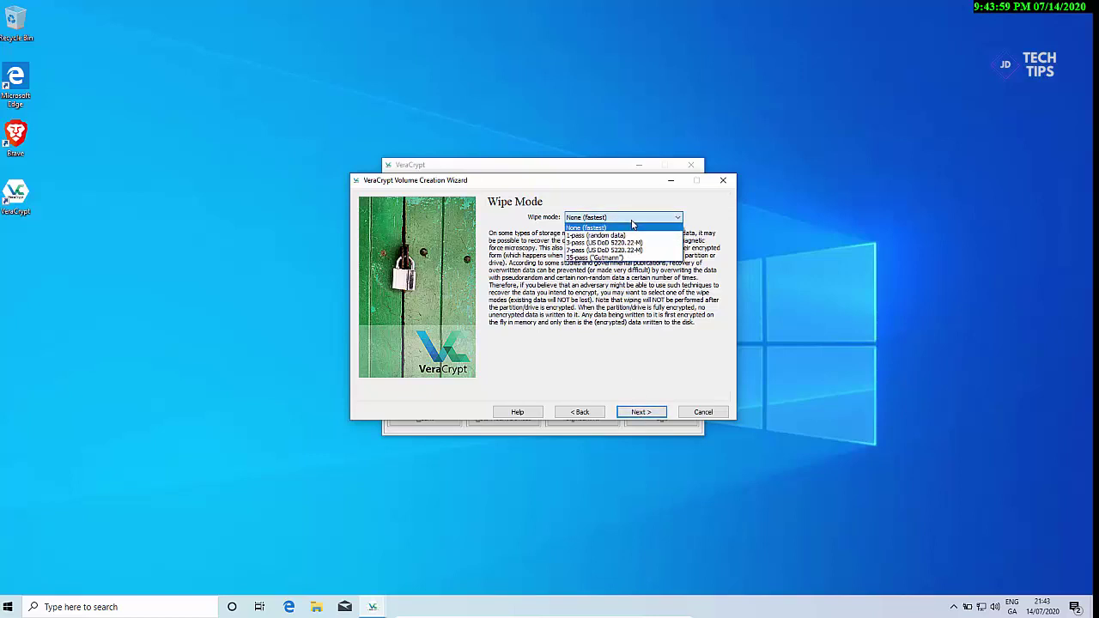
{"action": "left_click", "coordinate": [633, 221]}
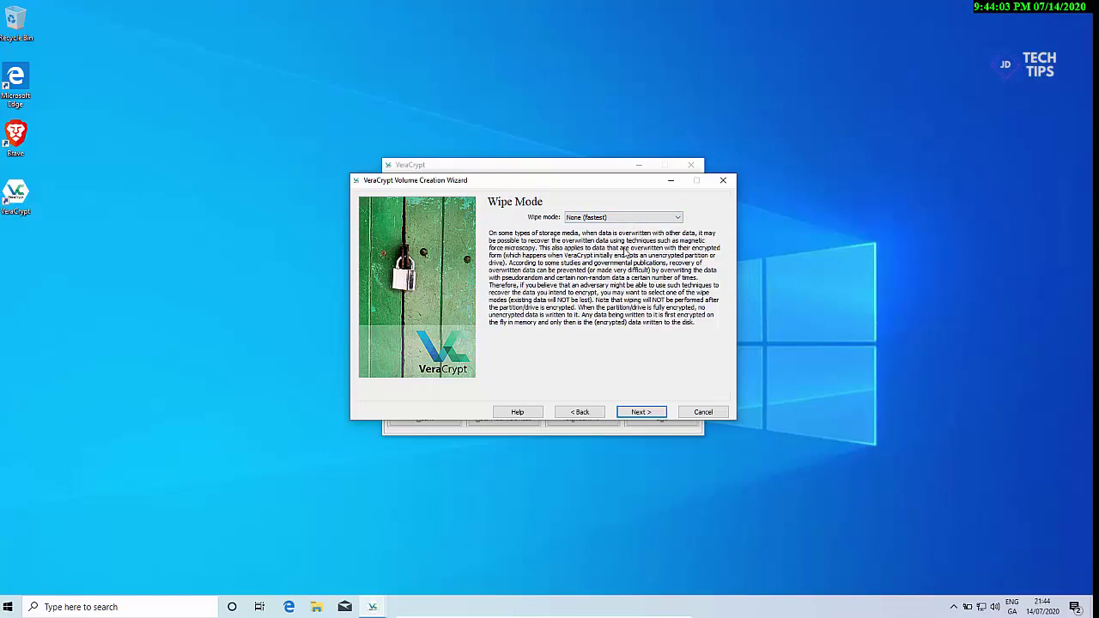
{"action": "left_click", "coordinate": [633, 412]}
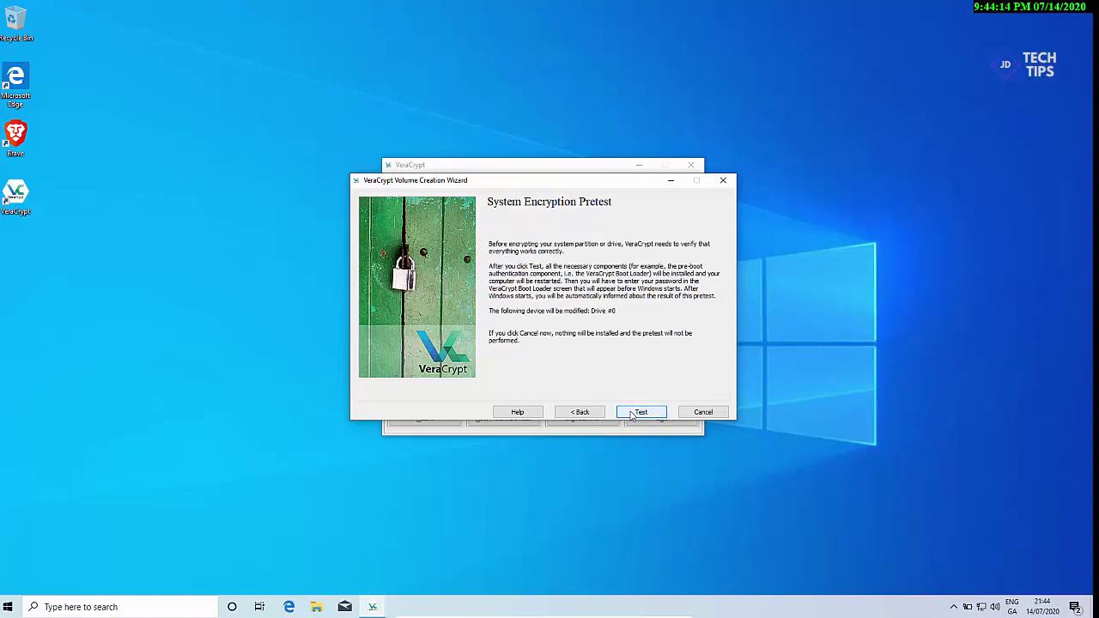
Step: Launch the system encryption pretest and agree to restart the computer now
{"action": "left_click", "coordinate": [633, 413]}
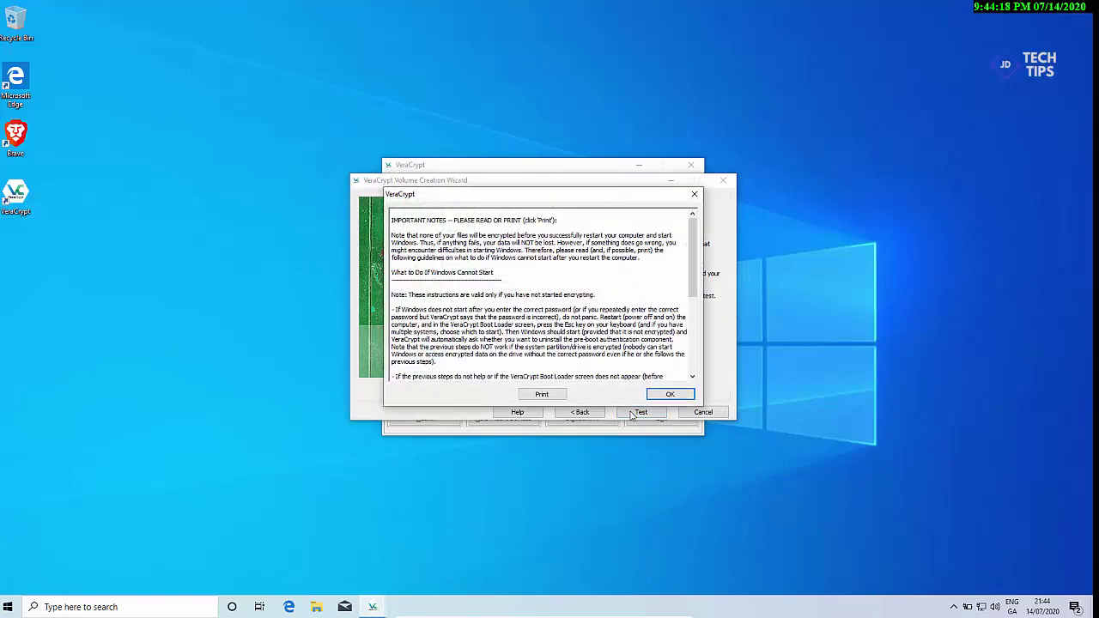
{"action": "left_click", "coordinate": [667, 396]}
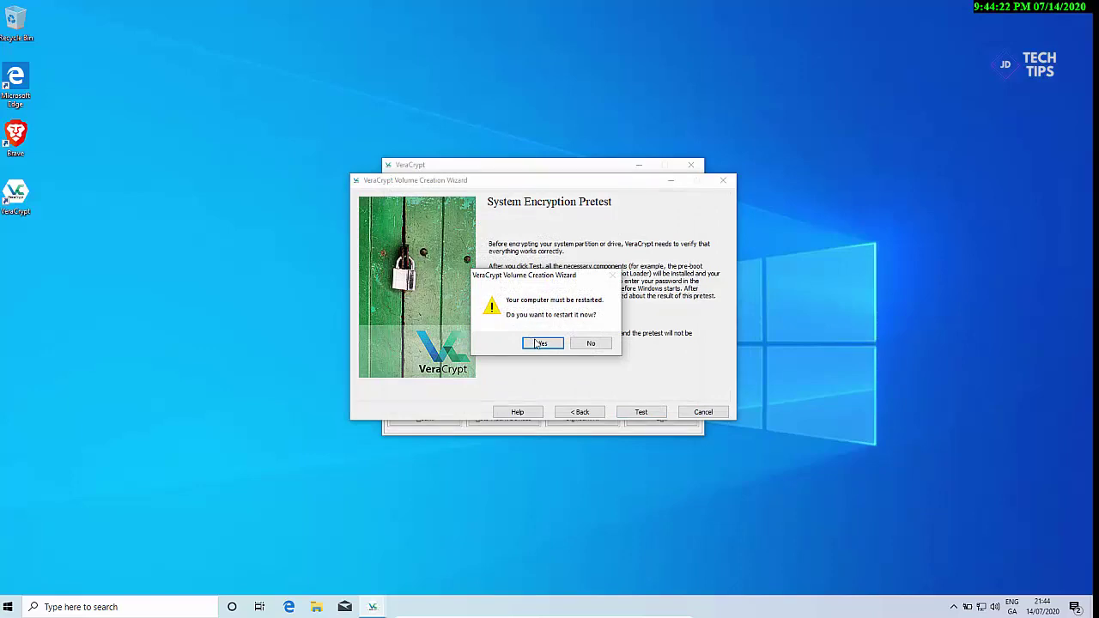
{"action": "left_click", "coordinate": [541, 345]}
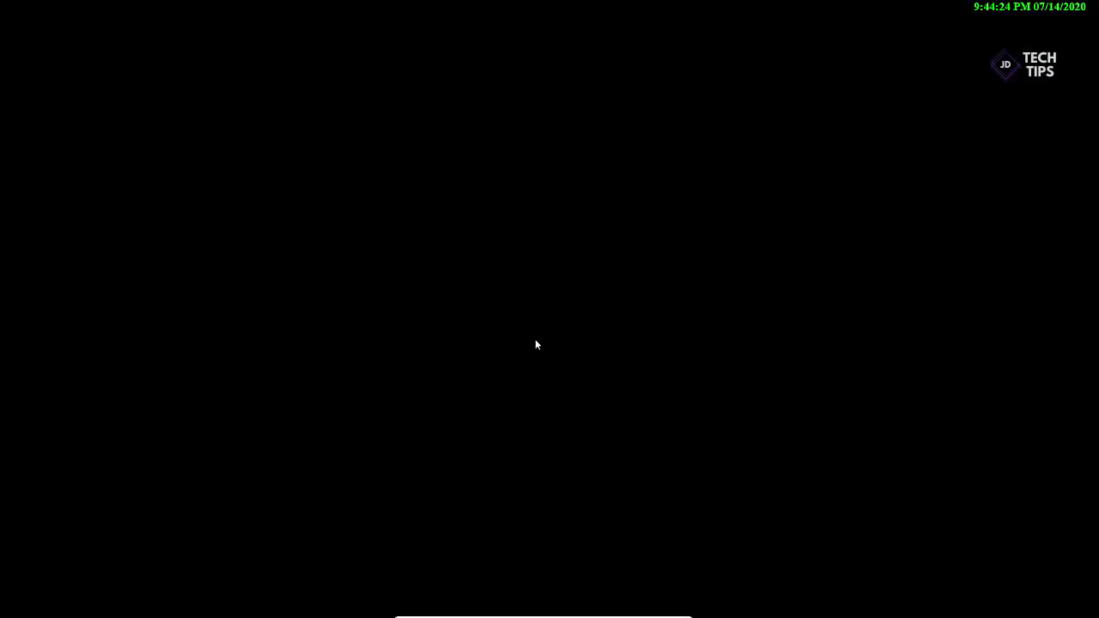
Step: Approve the restart, then unlock the VeraCrypt boot loader with the pre-boot password and PIM
{"action": "left_click", "coordinate": [507, 381]}
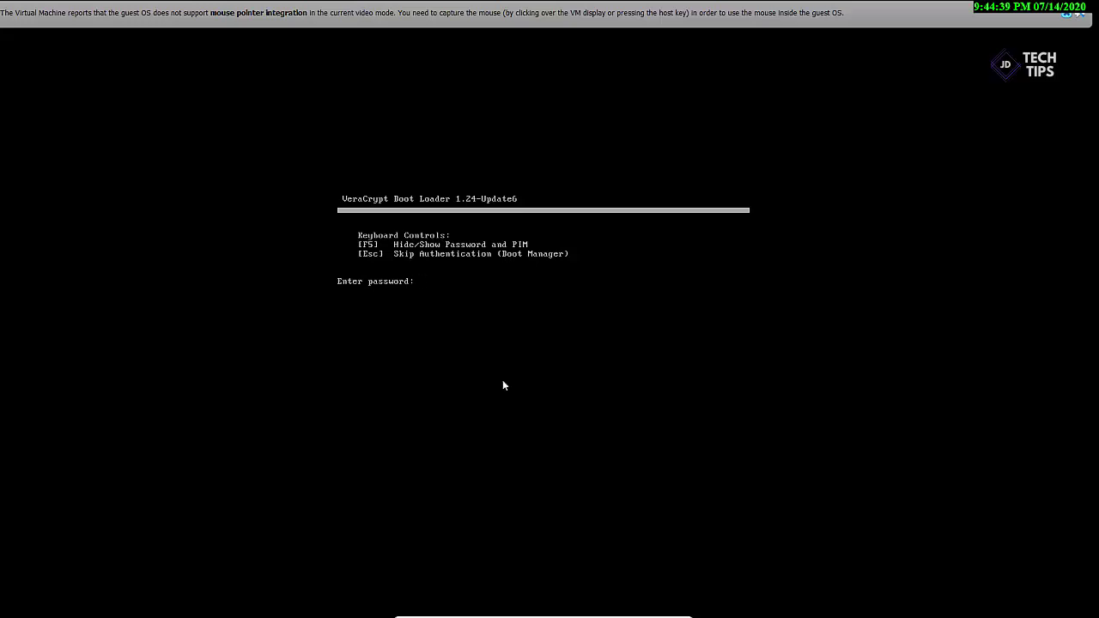
{"action": "type", "text": "*********"}
{"action": "key", "text": "Return"}
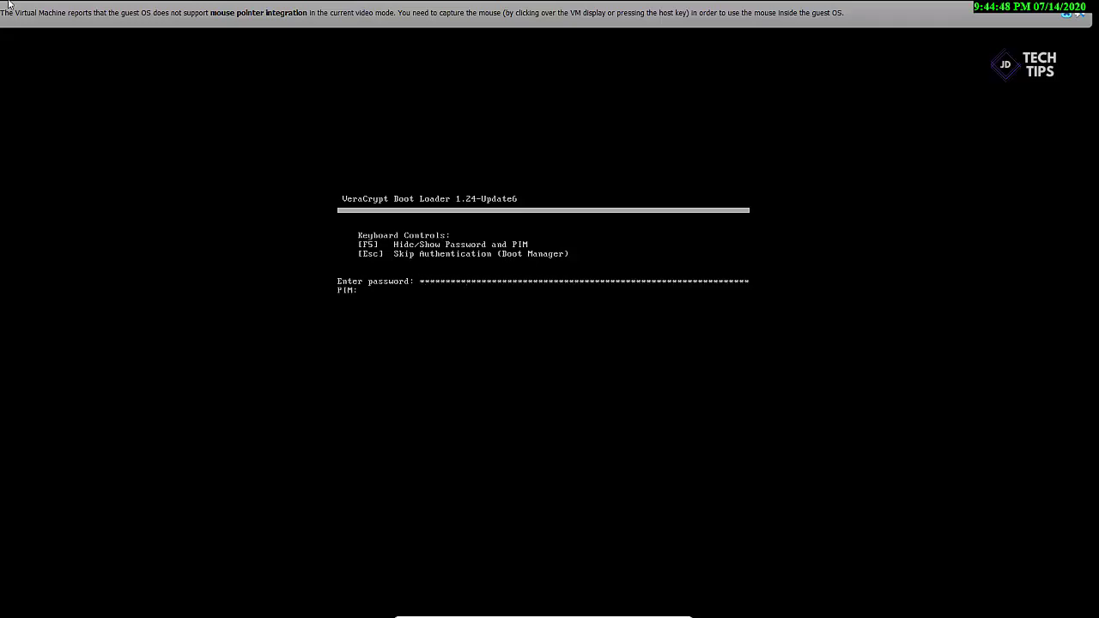
{"action": "type", "text": "*******"}
{"action": "key", "text": "Return"}
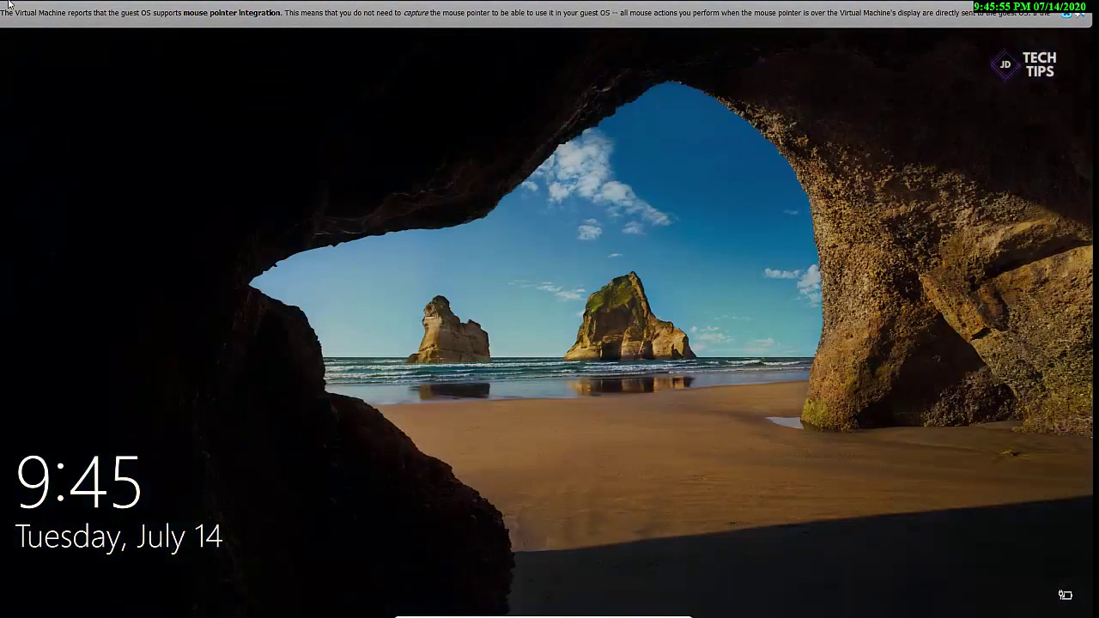
Step: Sign back into Windows with the account password
{"action": "key", "text": "space"}
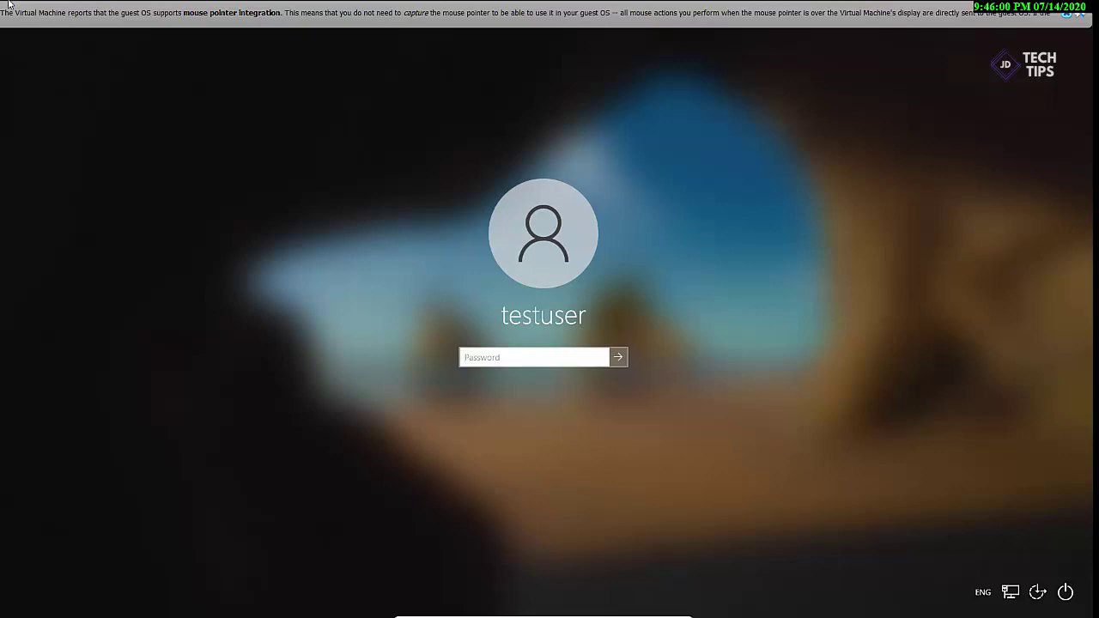
{"action": "type", "text": "123456"}
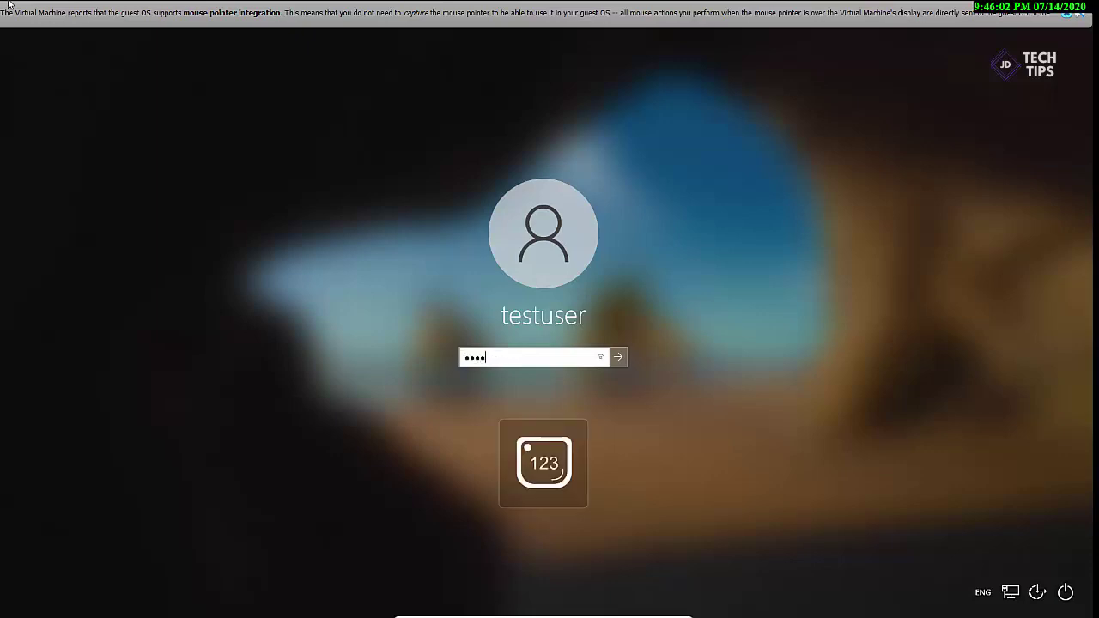
{"action": "key", "text": "Return"}
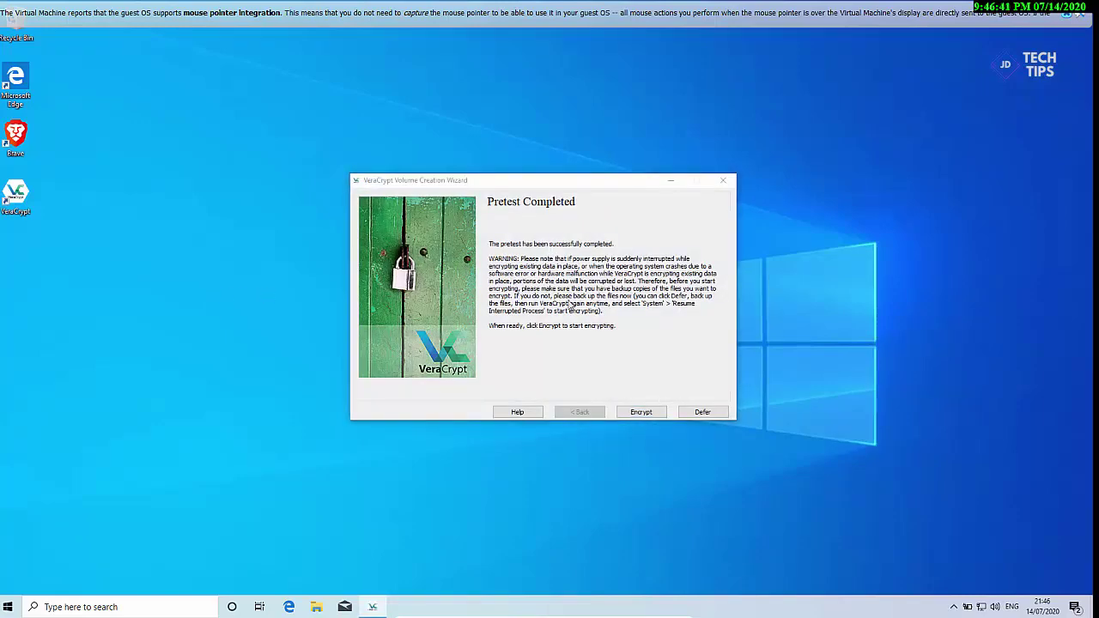
Step: Encrypt the system partition to 100%, approving the UAC prompt, then acknowledge success and finish
{"action": "left_click", "coordinate": [656, 413]}
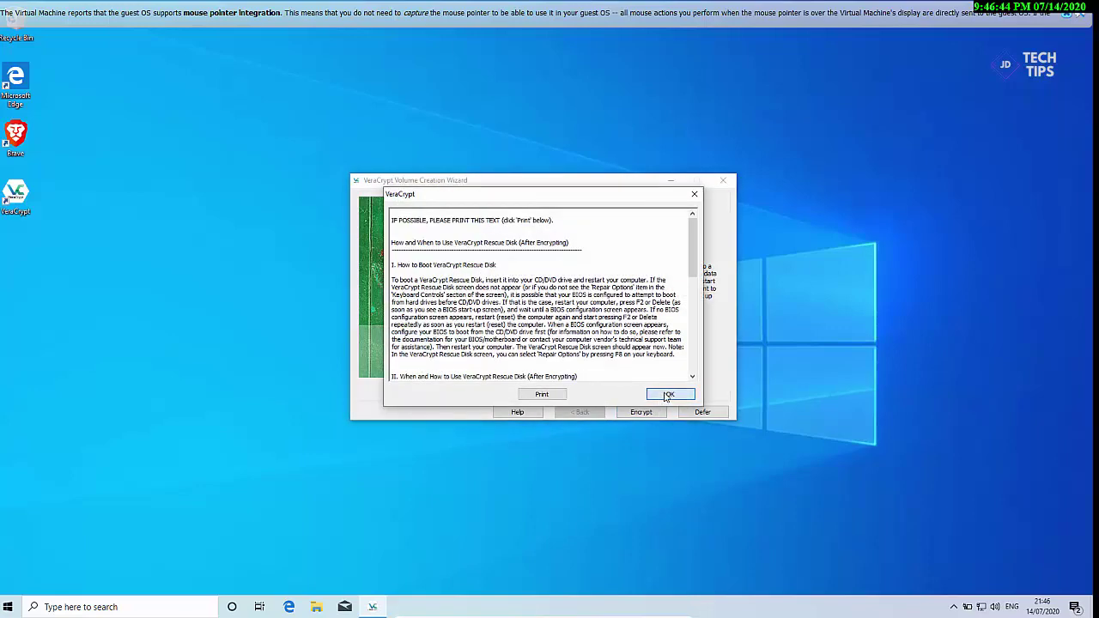
{"action": "left_click", "coordinate": [666, 394]}
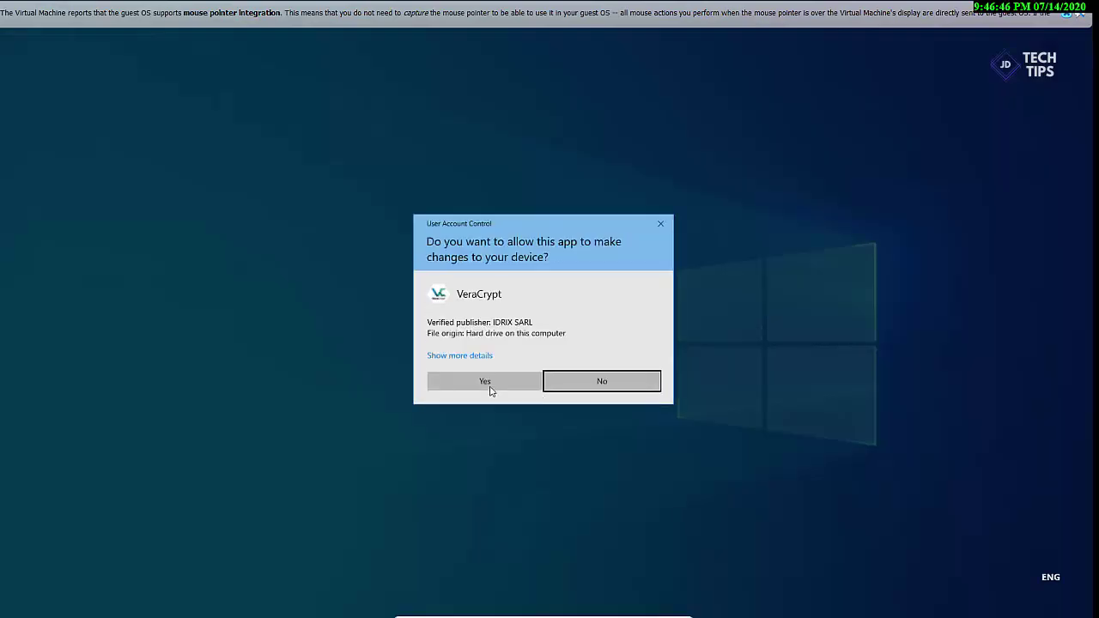
{"action": "left_click", "coordinate": [487, 384]}
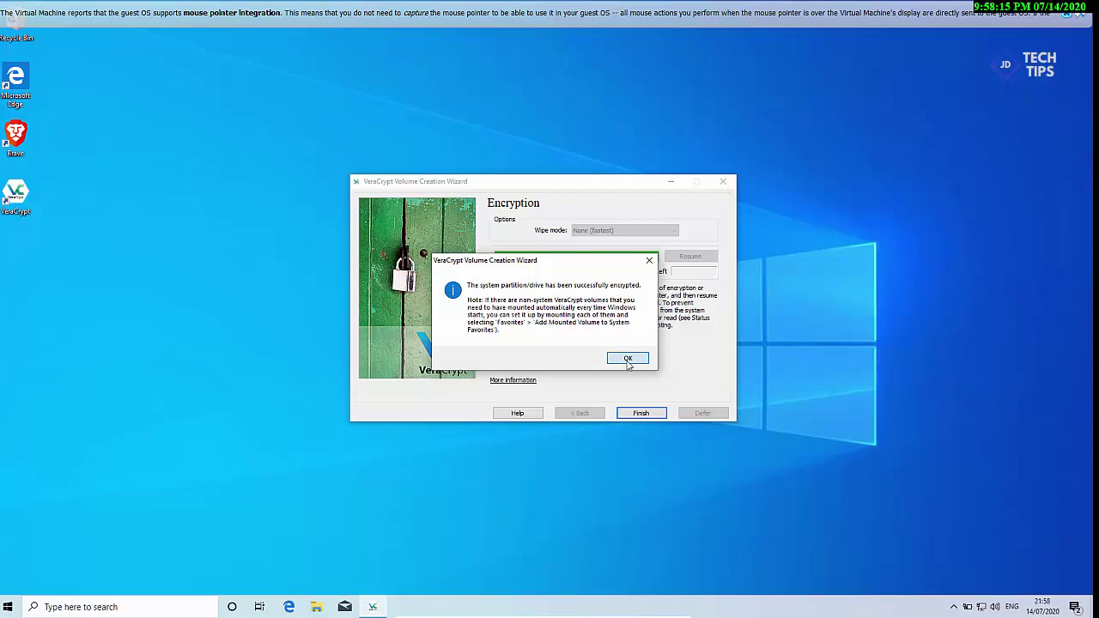
{"action": "left_click", "coordinate": [628, 359]}
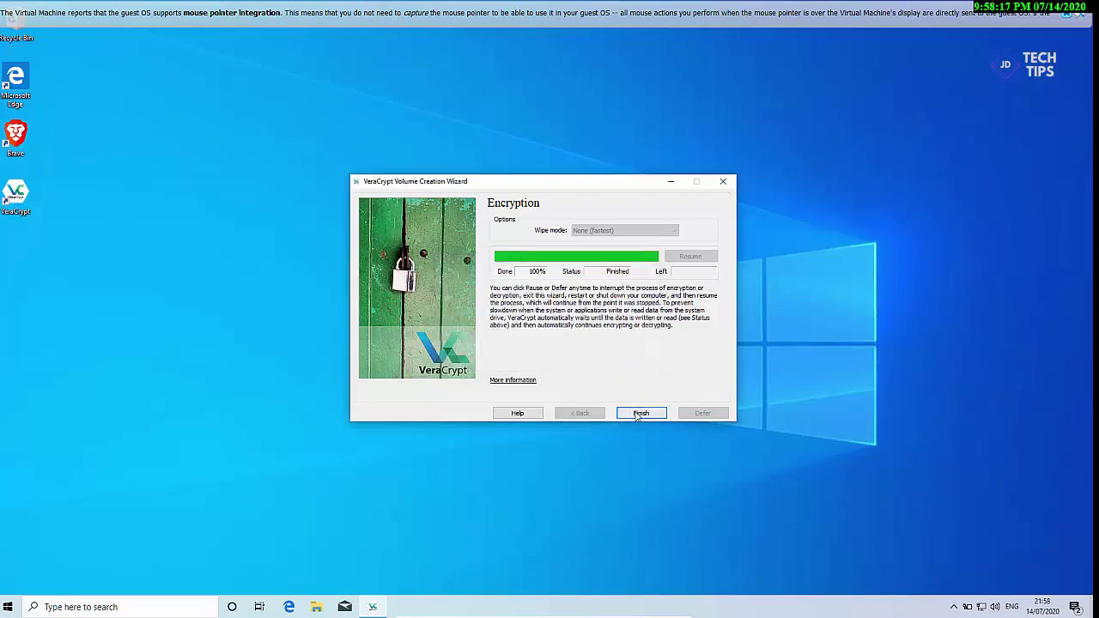
{"action": "left_click", "coordinate": [640, 414]}
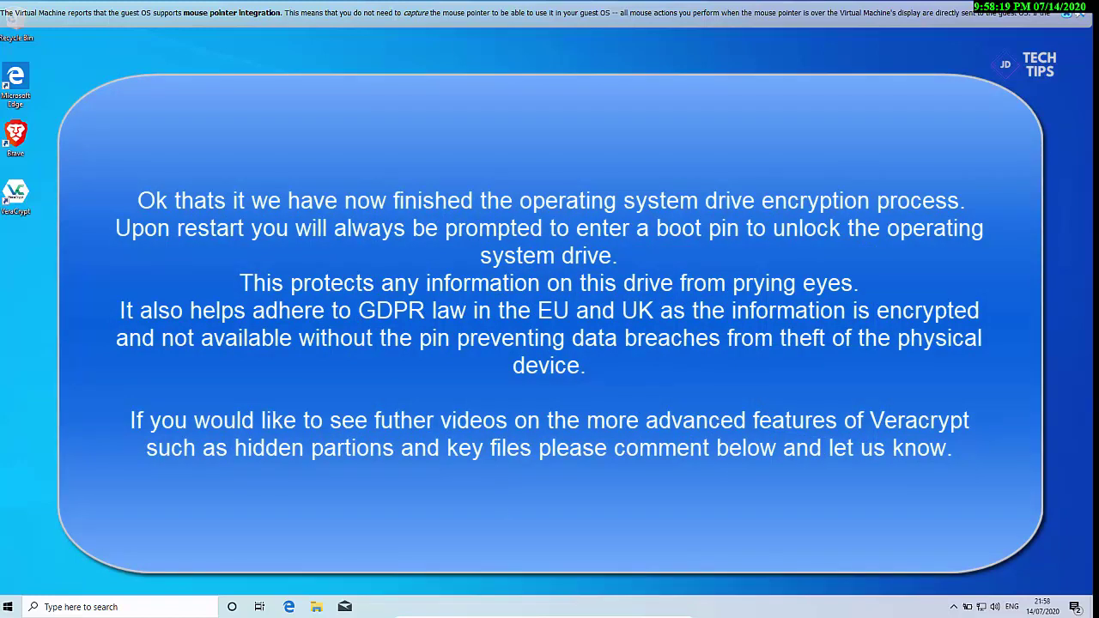